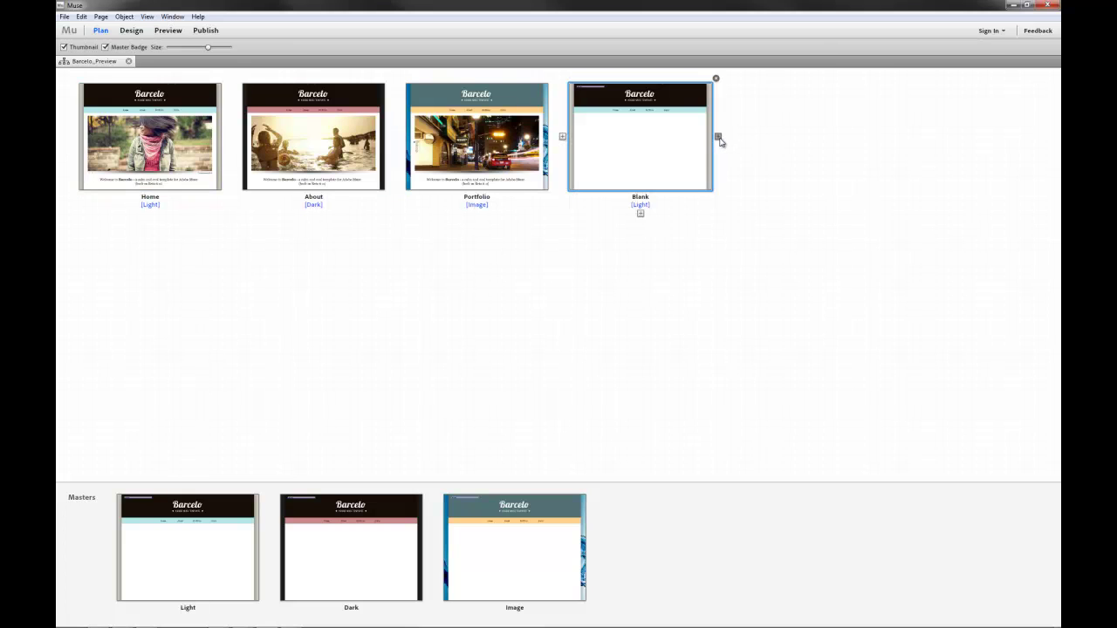
Add a new Untitled 5 page after Blank and switch its master from Light to Dark
{"action": "left_click", "coordinate": [718, 138]}
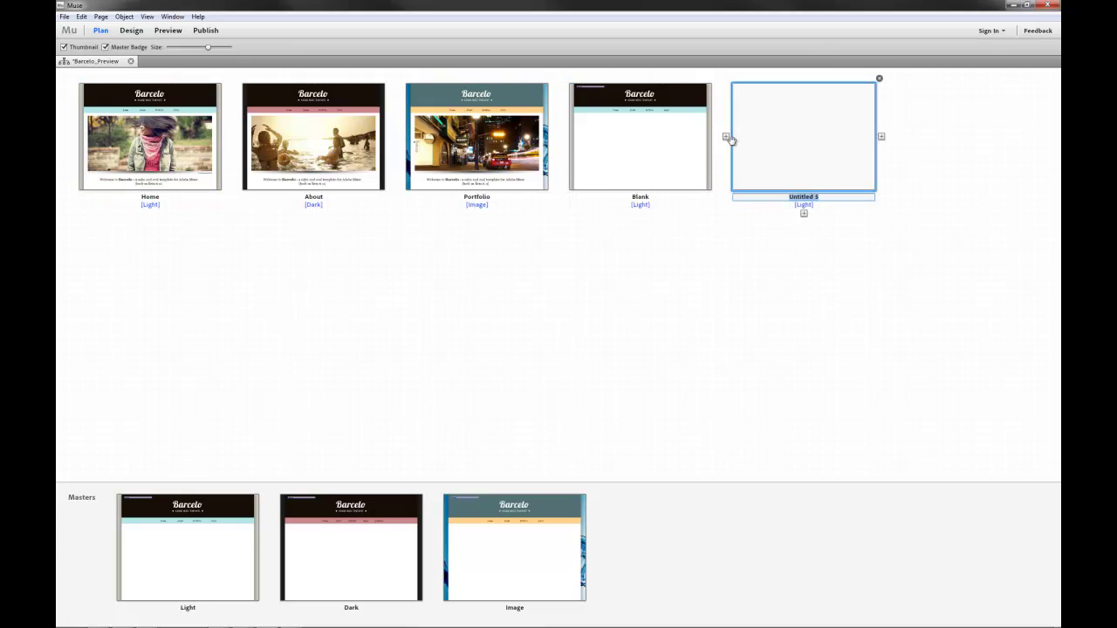
{"action": "right_click", "coordinate": [793, 142]}
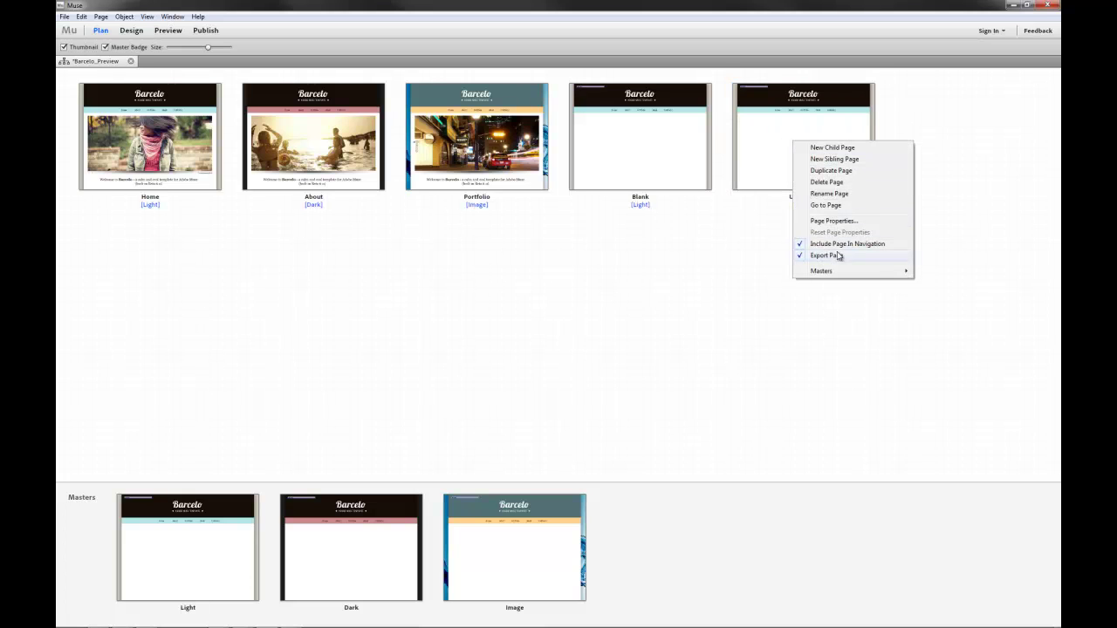
{"action": "mouse_move", "coordinate": [837, 274]}
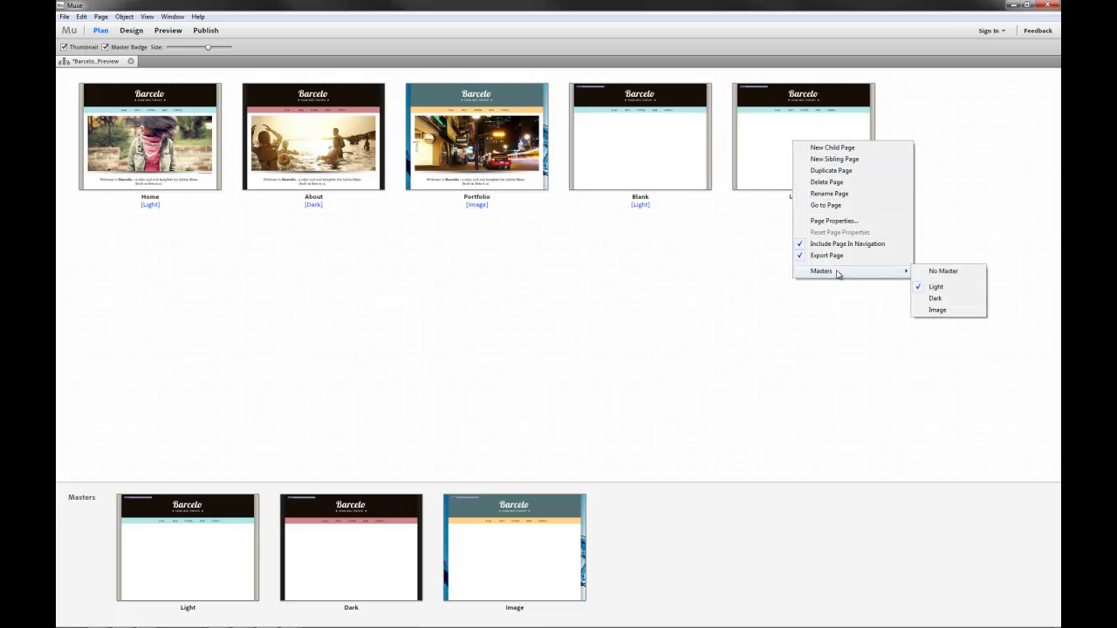
{"action": "left_click", "coordinate": [942, 302]}
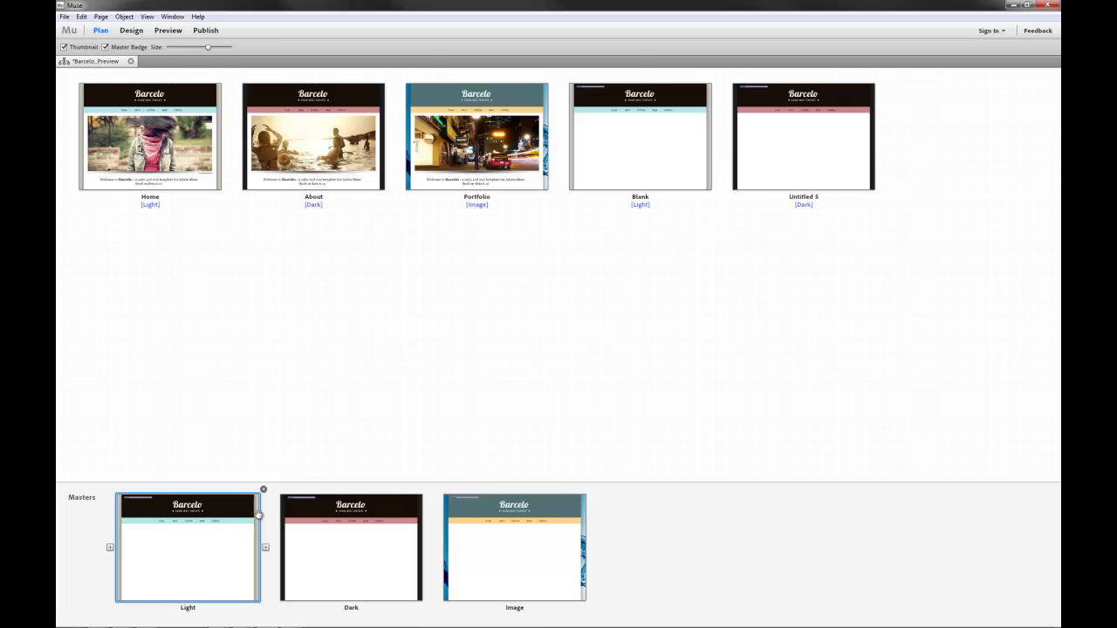
On the Light master, fill the navigation bar with a brighter blue
{"action": "double_click", "coordinate": [223, 546]}
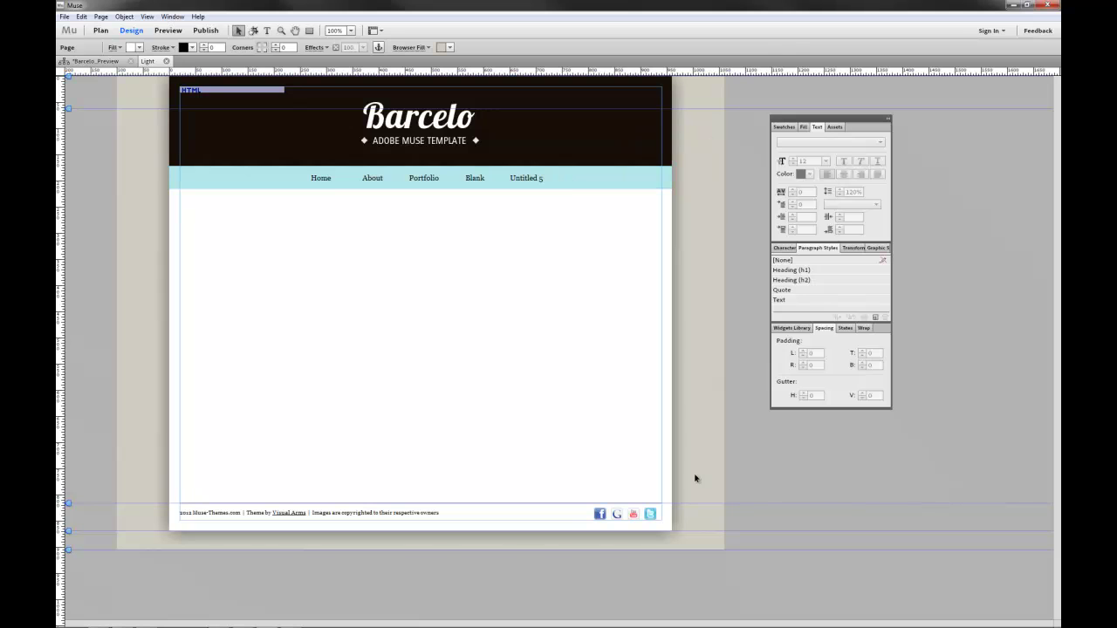
{"action": "left_click", "coordinate": [213, 180]}
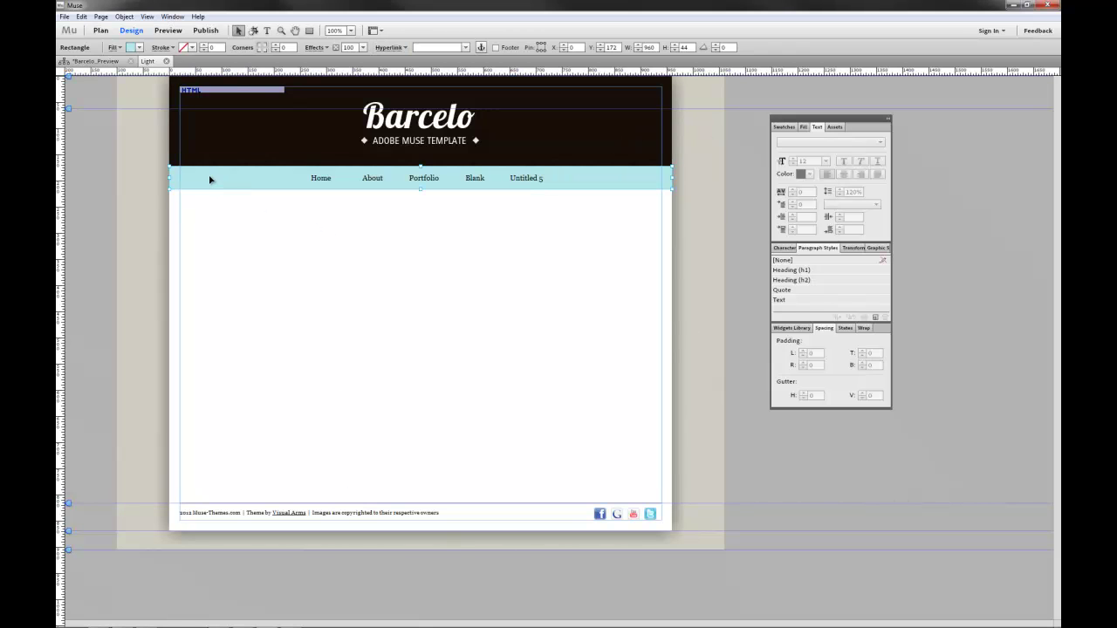
{"action": "left_click", "coordinate": [138, 47]}
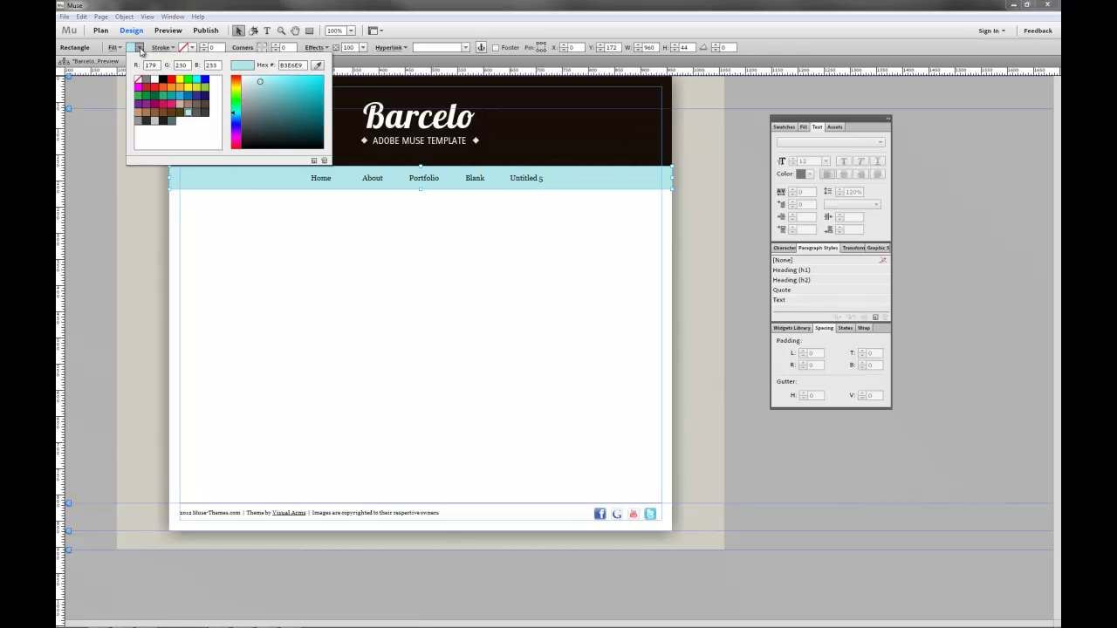
{"action": "left_click", "coordinate": [178, 98]}
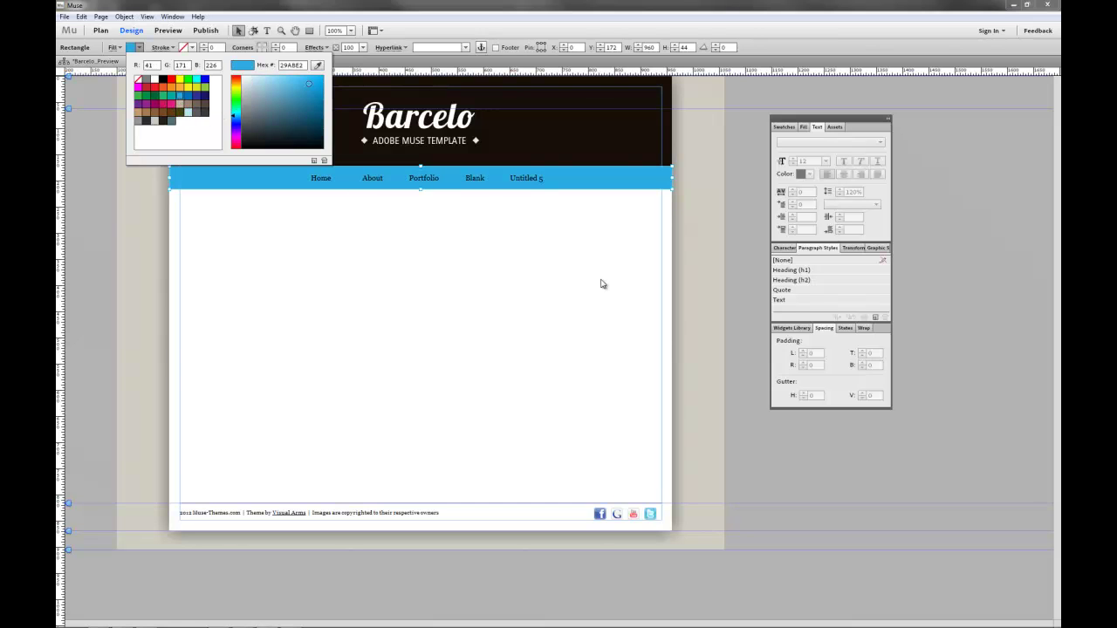
{"action": "left_click", "coordinate": [596, 170]}
Fill the dark header band with deep blue 0071BC
{"action": "left_click", "coordinate": [571, 94]}
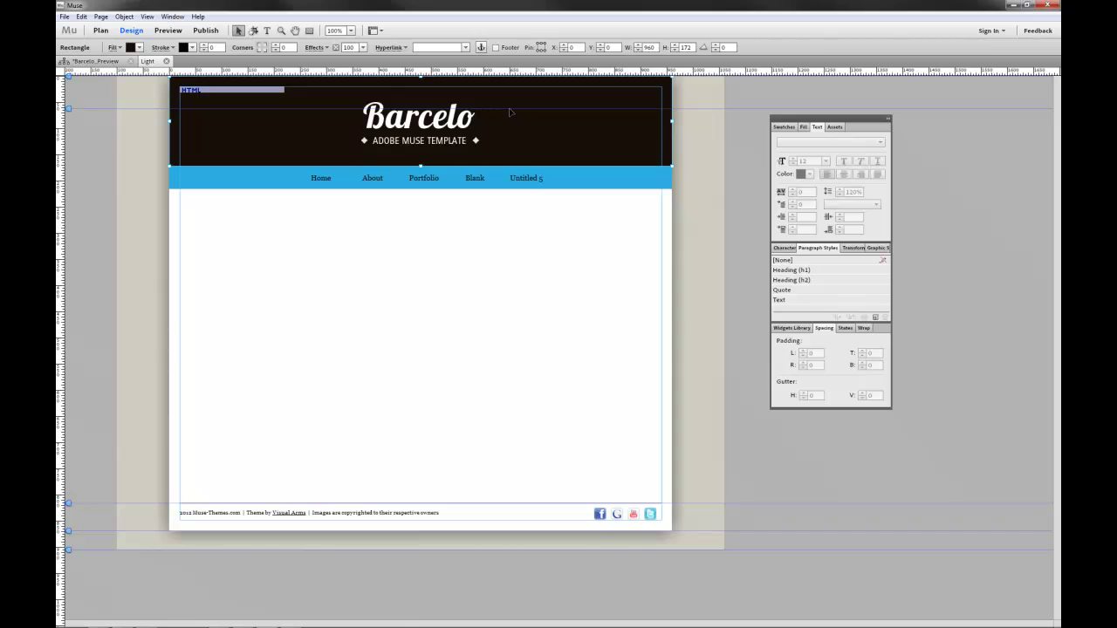
{"action": "left_click", "coordinate": [116, 48]}
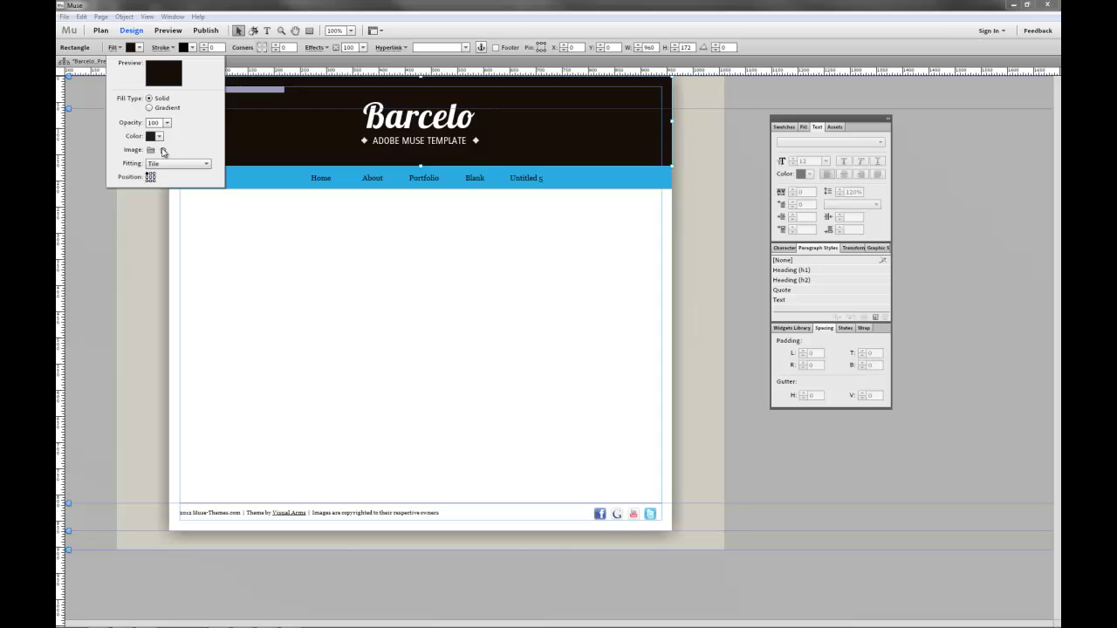
{"action": "left_click", "coordinate": [131, 48]}
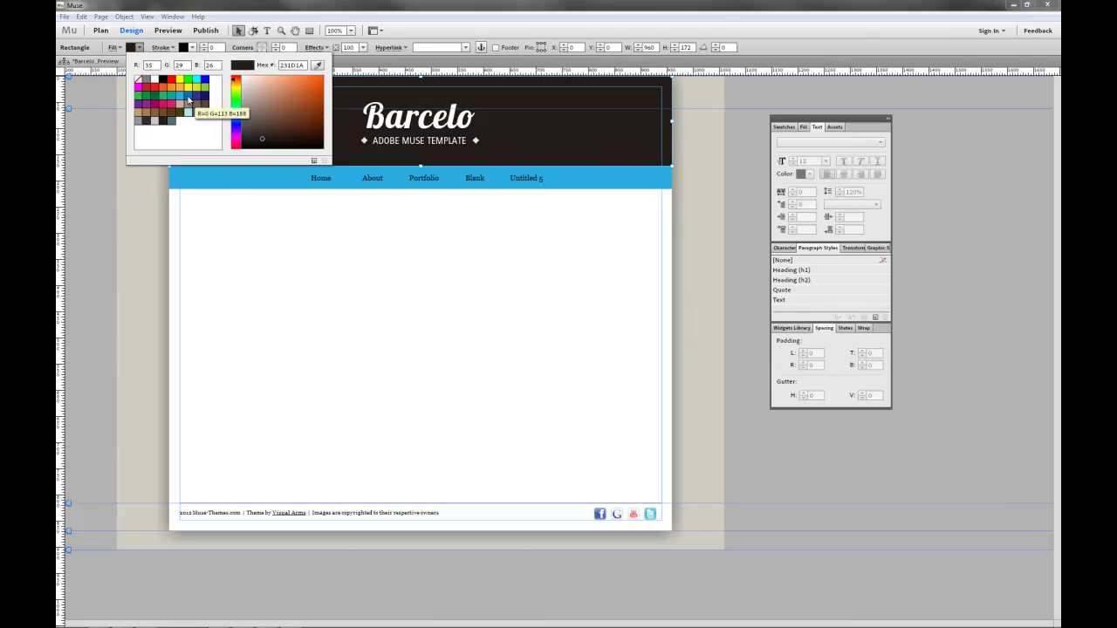
{"action": "left_click", "coordinate": [188, 100]}
{"action": "left_click", "coordinate": [352, 222]}
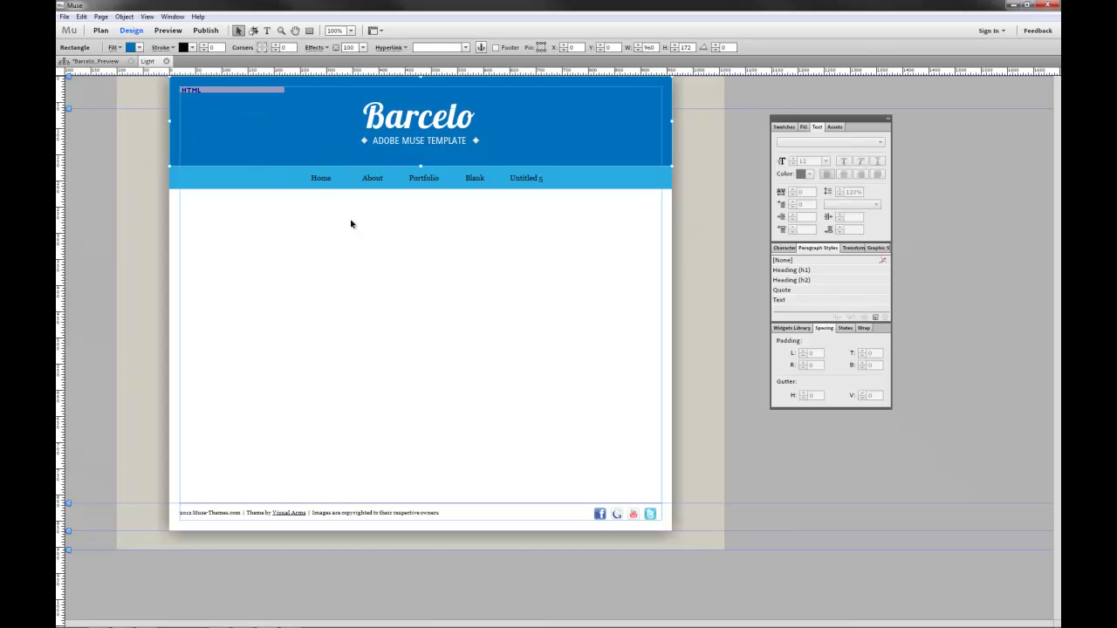
In Plan view, rename the Blank page to 'Contact' and Untitled 5 to 'Portfolio'
{"action": "left_click", "coordinate": [104, 62]}
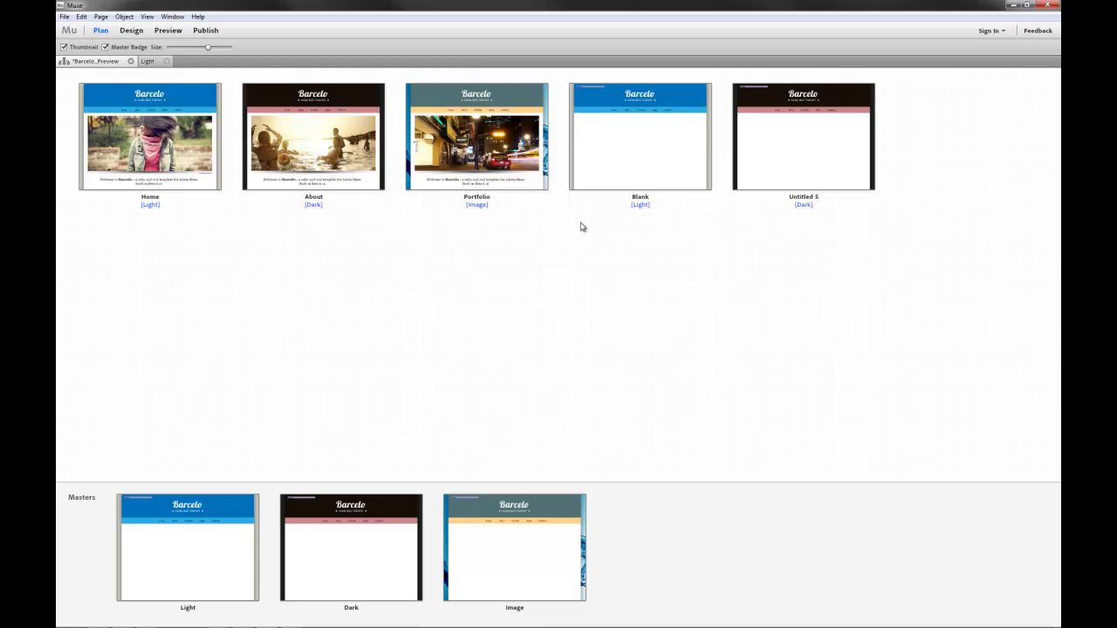
{"action": "double_click", "coordinate": [640, 197]}
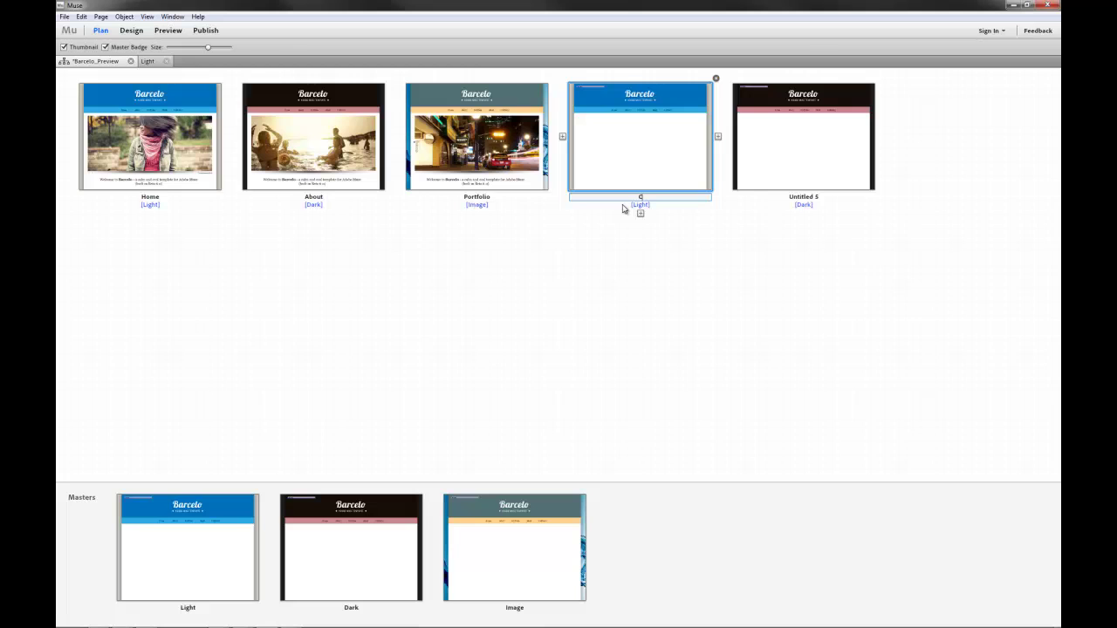
{"action": "left_click", "coordinate": [804, 198]}
{"action": "type", "text": "Portfolio"}
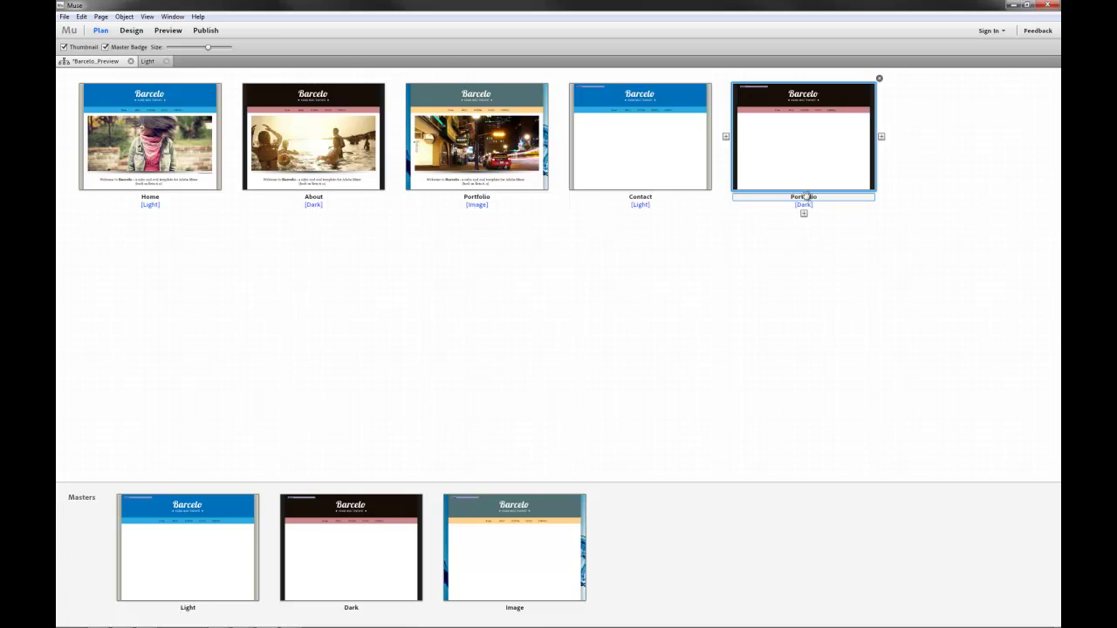
{"action": "left_click", "coordinate": [494, 376]}
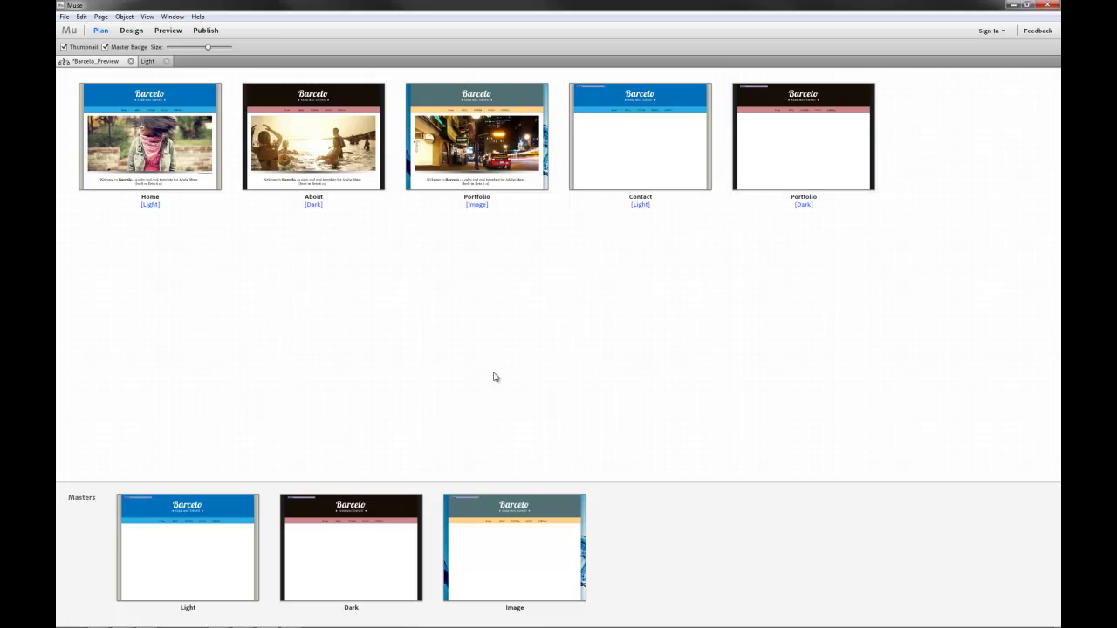
Stretch both sides of the Light master's menu widget outward to about 709 px wide
{"action": "double_click", "coordinate": [169, 545]}
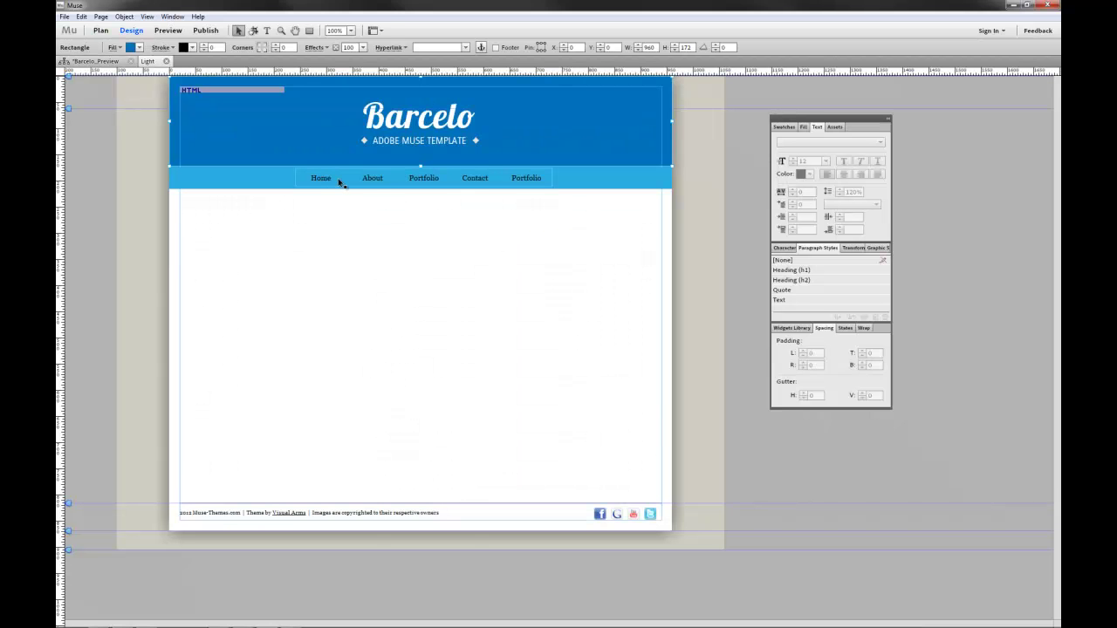
{"action": "left_click", "coordinate": [526, 178]}
{"action": "left_click_drag", "start_coordinate": [556, 180], "coordinate": [598, 181]}
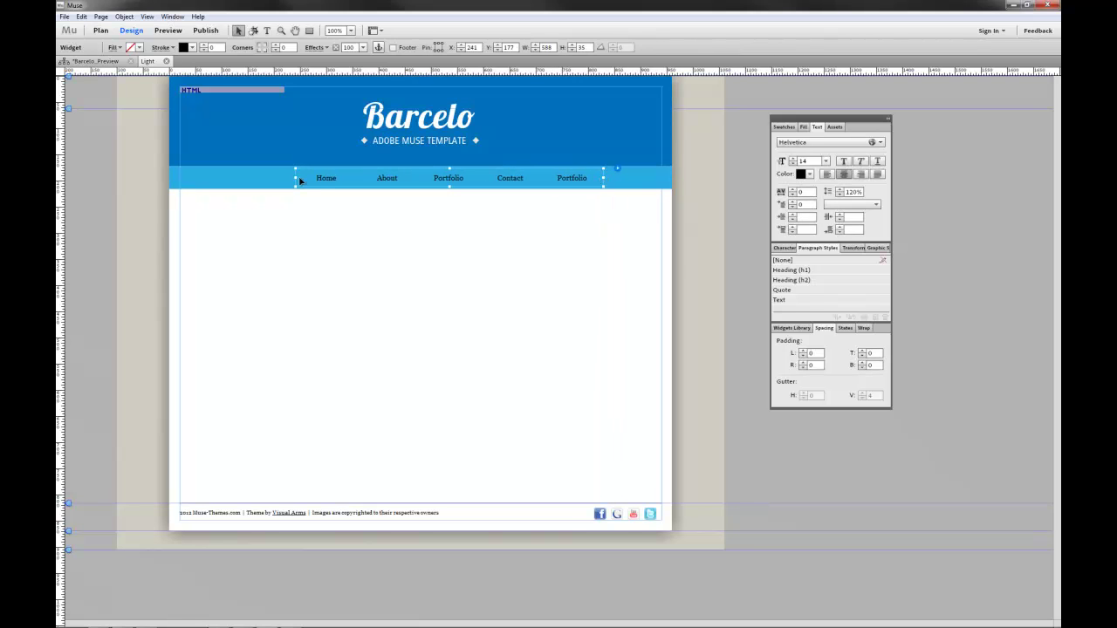
{"action": "left_click_drag", "start_coordinate": [294, 178], "coordinate": [232, 182]}
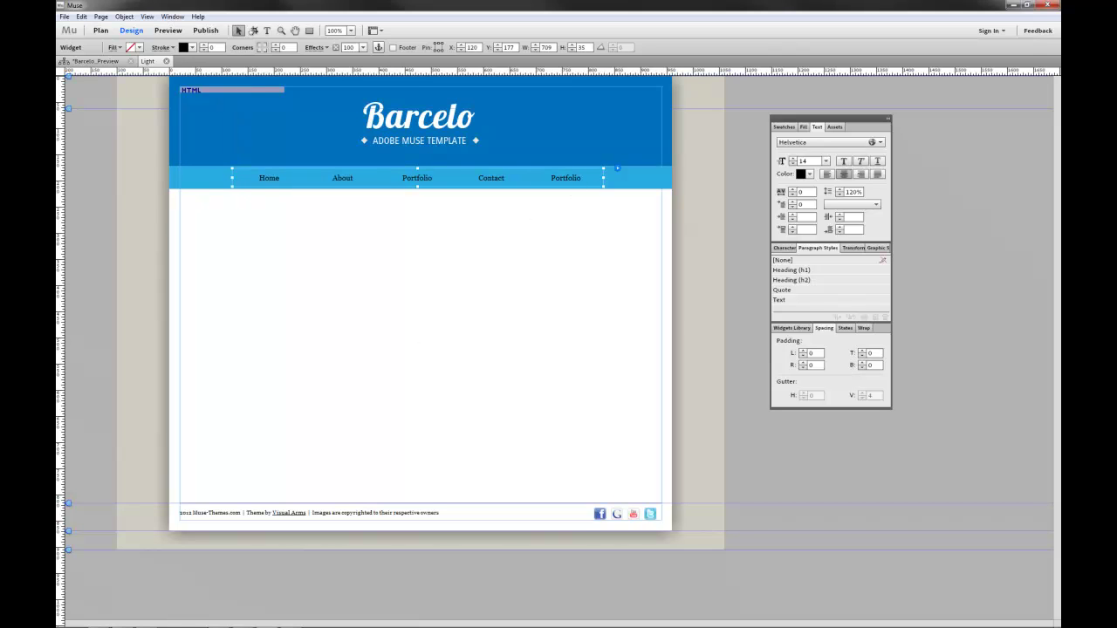
Remove the browser fill image, set the browser background to black, and return to Plan view
{"action": "left_click", "coordinate": [496, 277]}
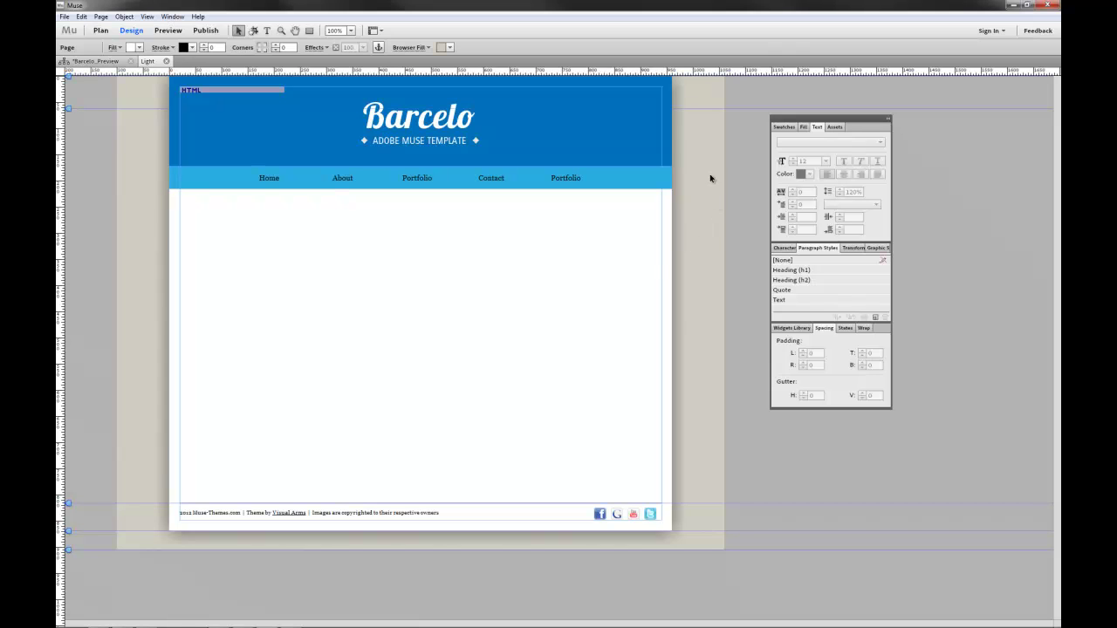
{"action": "left_click", "coordinate": [429, 48]}
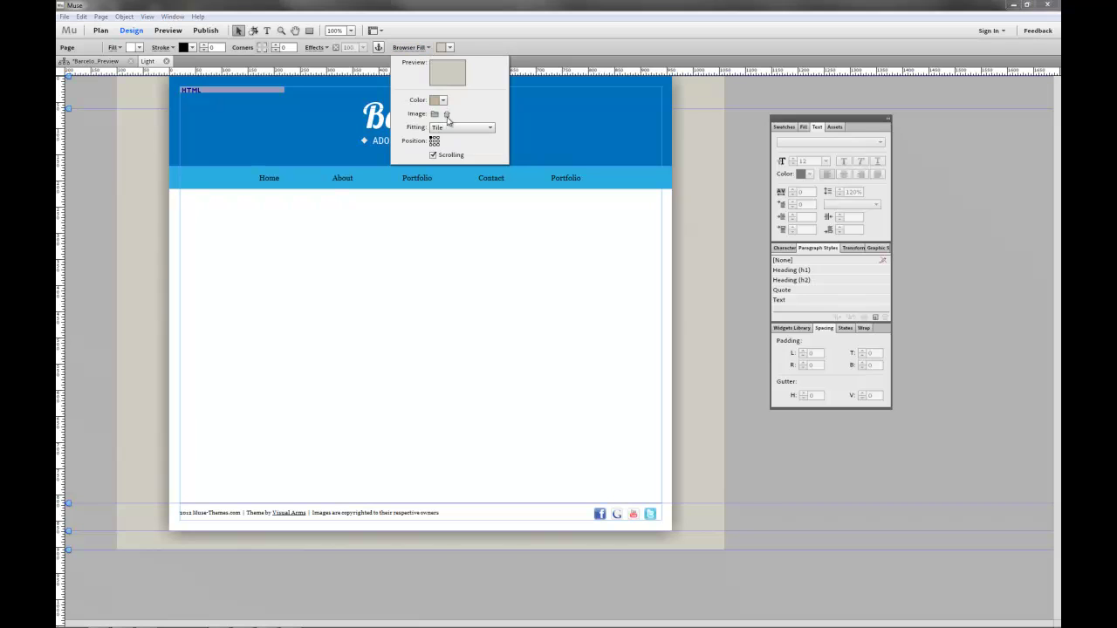
{"action": "left_click", "coordinate": [446, 116]}
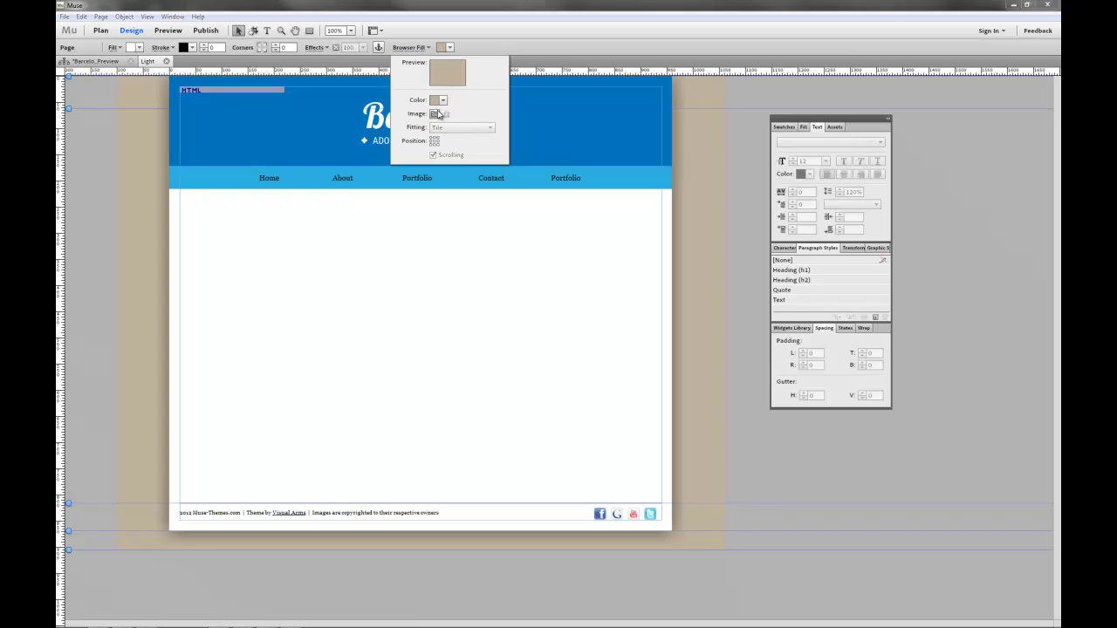
{"action": "left_click", "coordinate": [442, 100]}
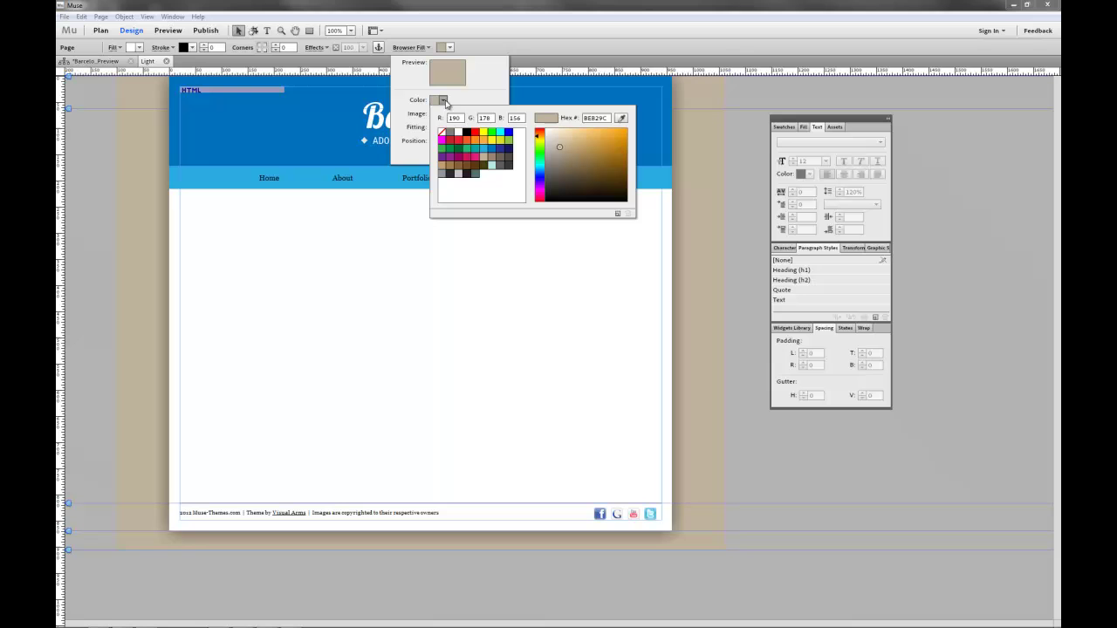
{"action": "left_click", "coordinate": [466, 132]}
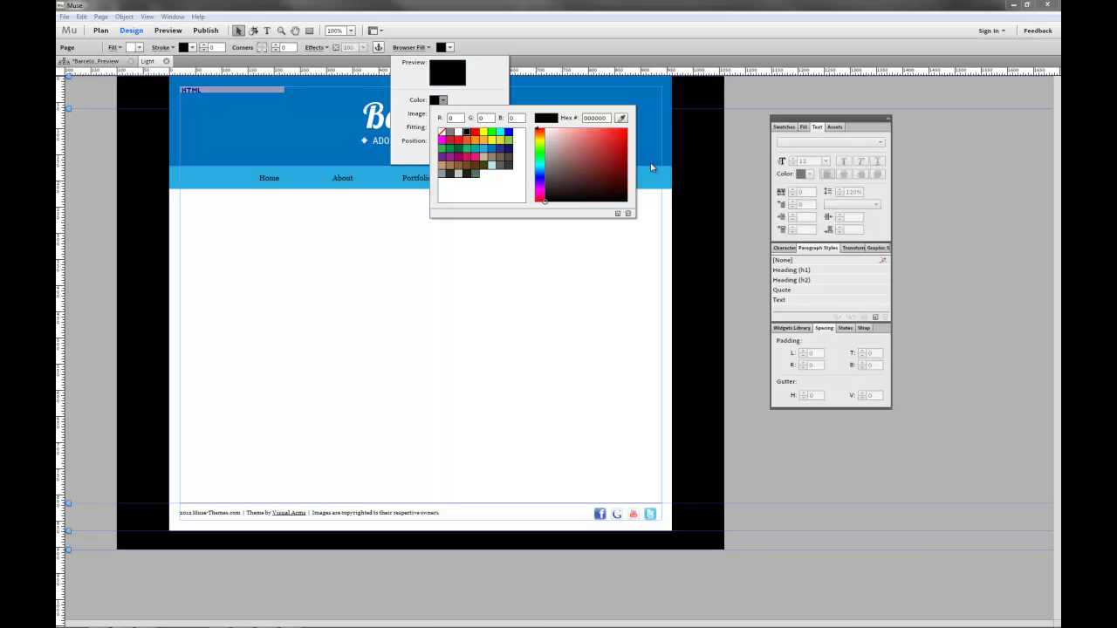
{"action": "left_click", "coordinate": [708, 170]}
{"action": "left_click", "coordinate": [100, 62]}
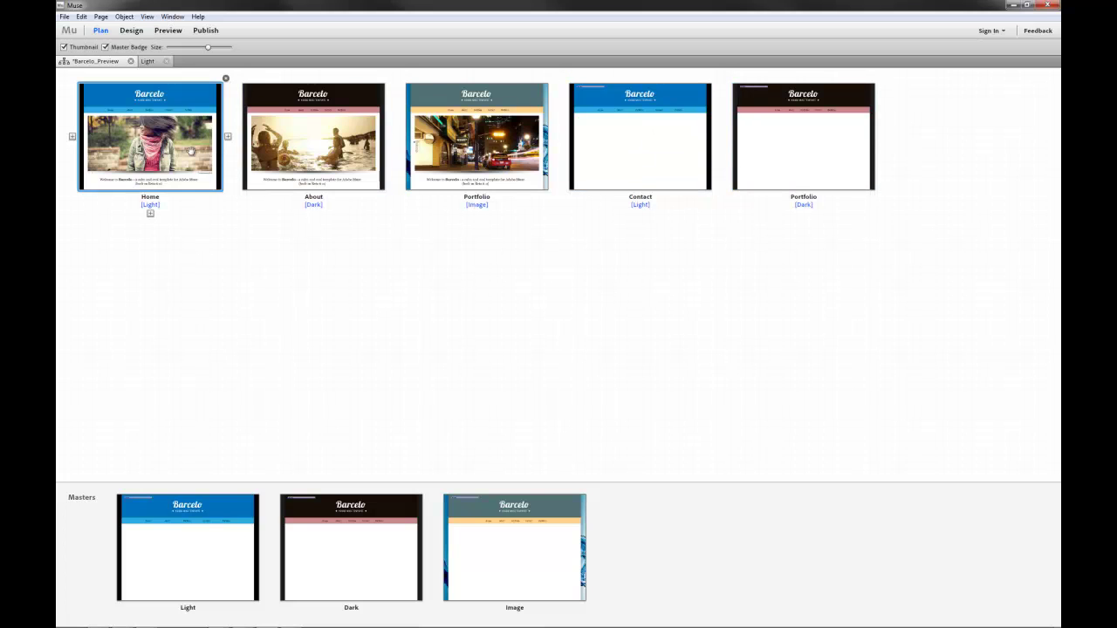
Select every object on the Home page with Select All and copy them
{"action": "double_click", "coordinate": [162, 153]}
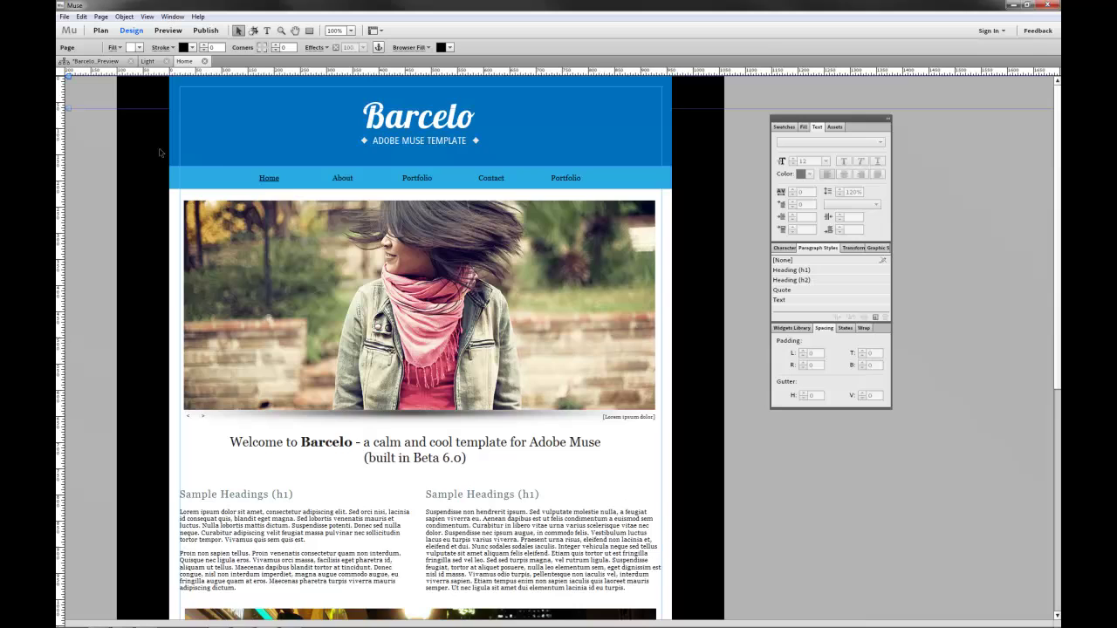
{"action": "scroll", "coordinate": [551, 172], "scroll_direction": "down", "scroll_amount": 5}
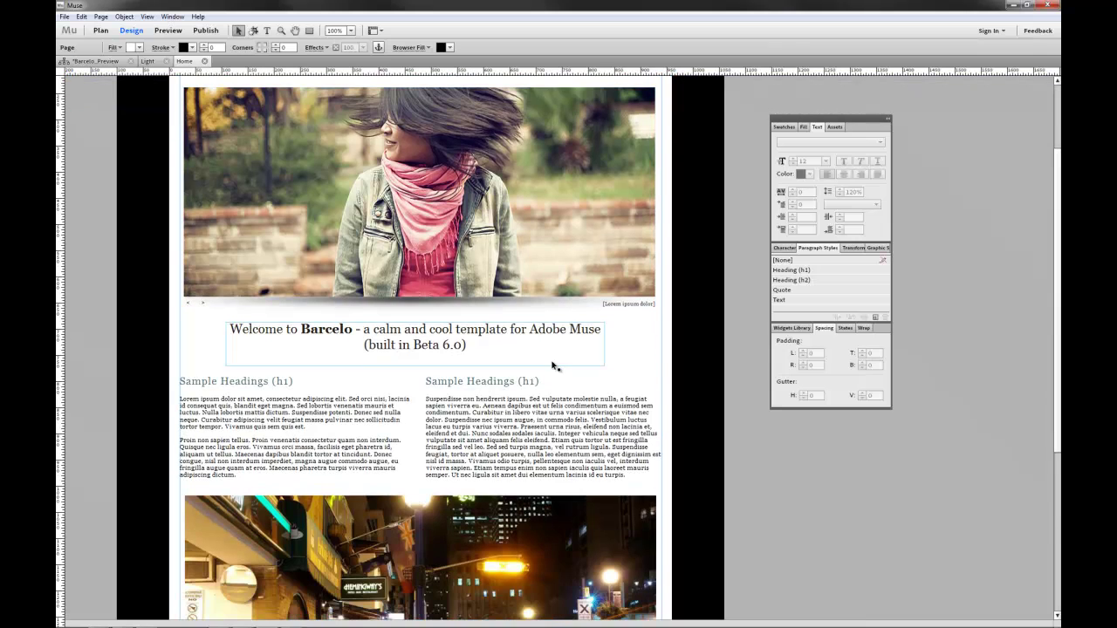
{"action": "scroll", "coordinate": [528, 350], "scroll_direction": "down", "scroll_amount": 4}
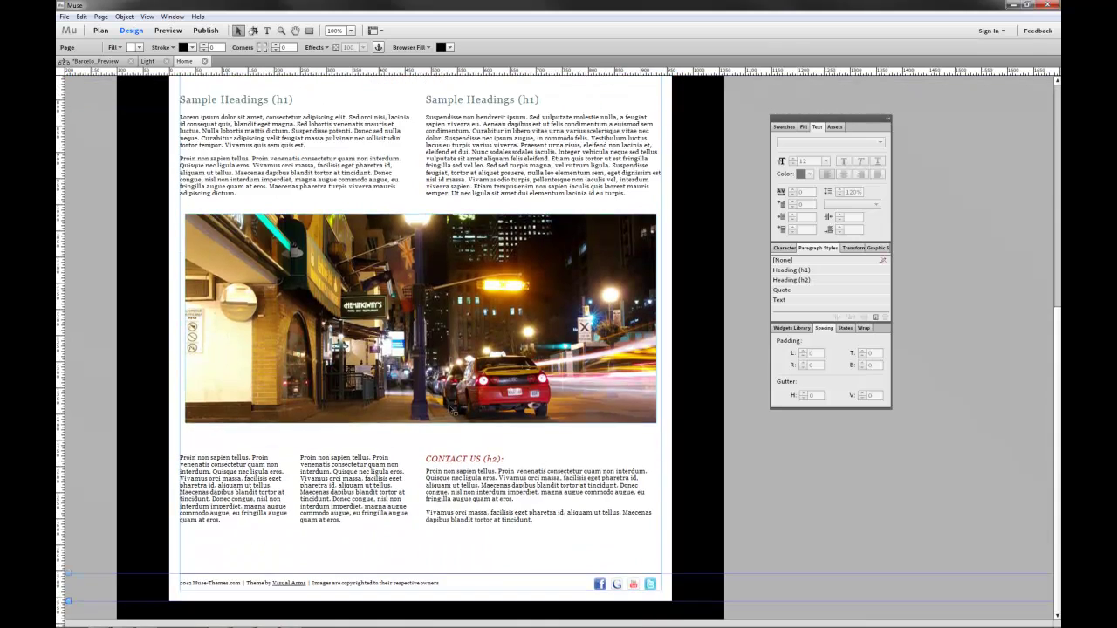
{"action": "scroll", "coordinate": [452, 398], "scroll_direction": "up", "scroll_amount": 5}
{"action": "scroll", "coordinate": [452, 398], "scroll_direction": "up", "scroll_amount": 4}
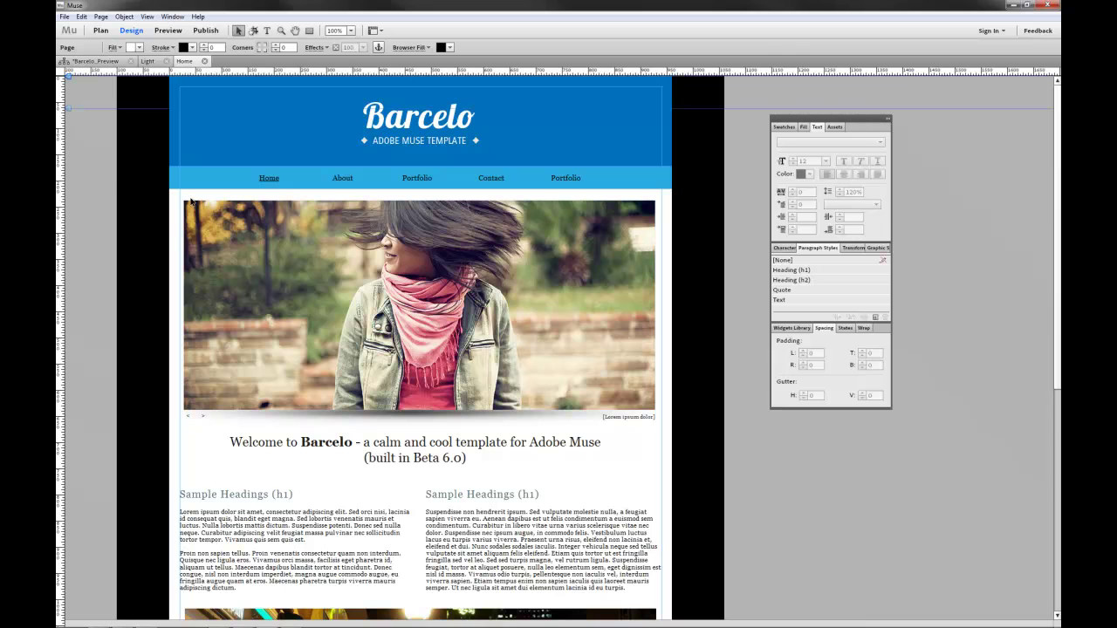
{"action": "left_click", "coordinate": [81, 16]}
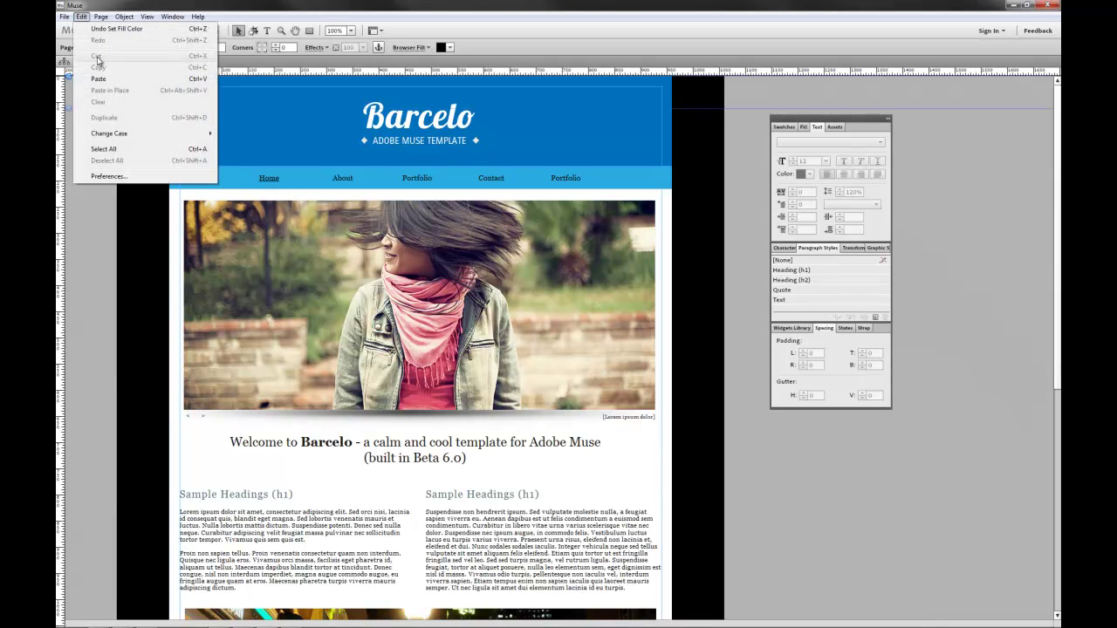
{"action": "left_click", "coordinate": [104, 148]}
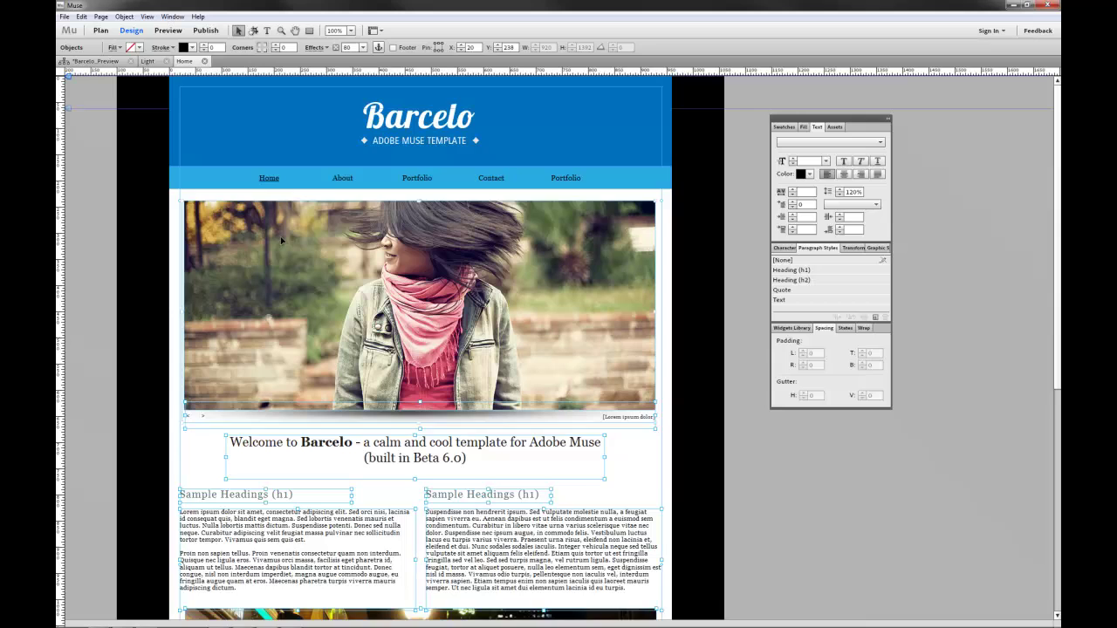
{"action": "scroll", "coordinate": [479, 310], "scroll_direction": "down", "scroll_amount": 1}
{"action": "scroll", "coordinate": [478, 310], "scroll_direction": "down", "scroll_amount": 4}
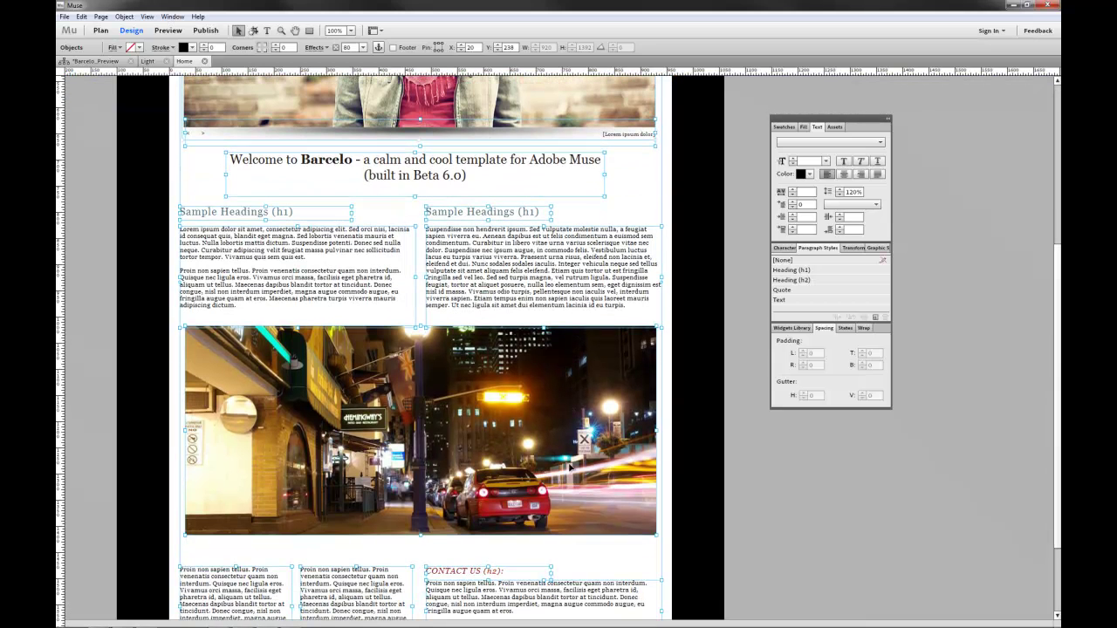
{"action": "right_click", "coordinate": [496, 262]}
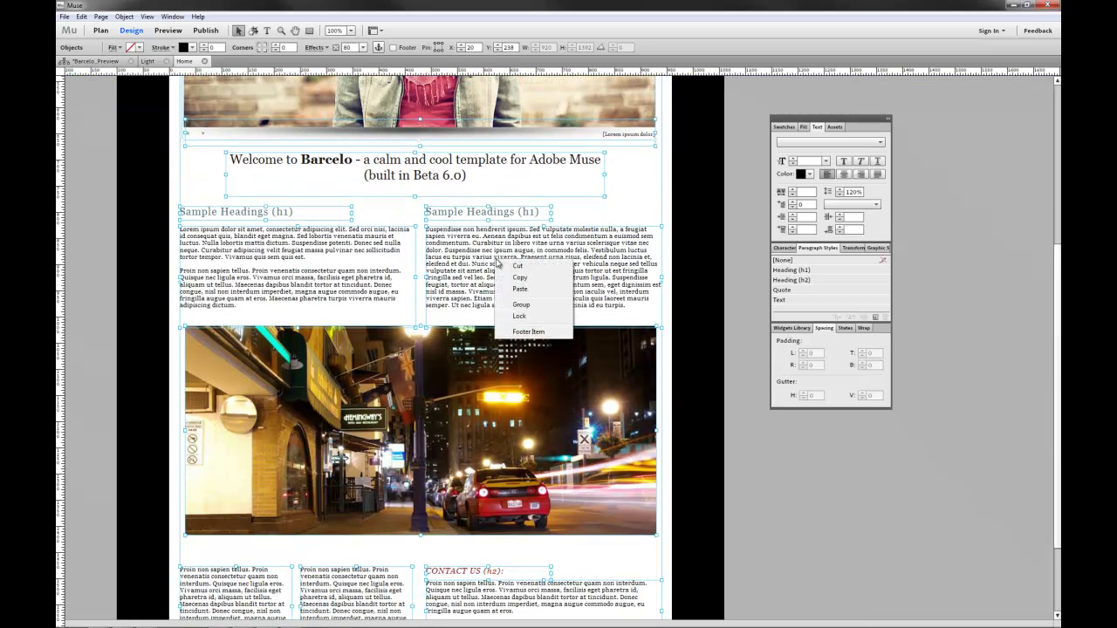
{"action": "left_click", "coordinate": [517, 279]}
{"action": "left_click", "coordinate": [109, 61]}
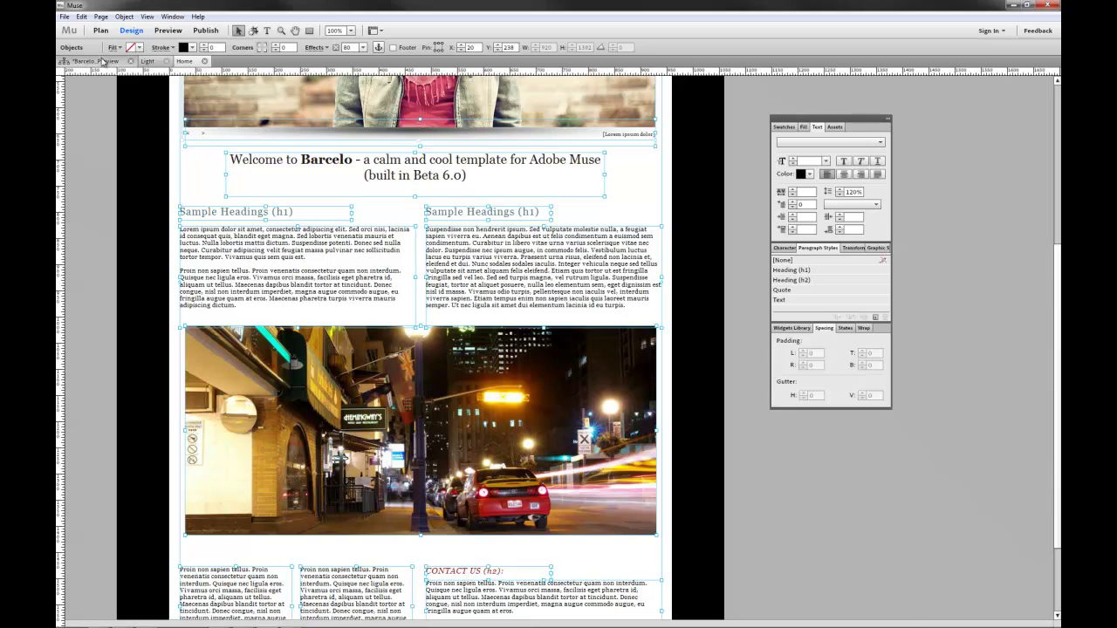
Open the Contact page and Paste in Place the copied Home content
{"action": "double_click", "coordinate": [689, 148]}
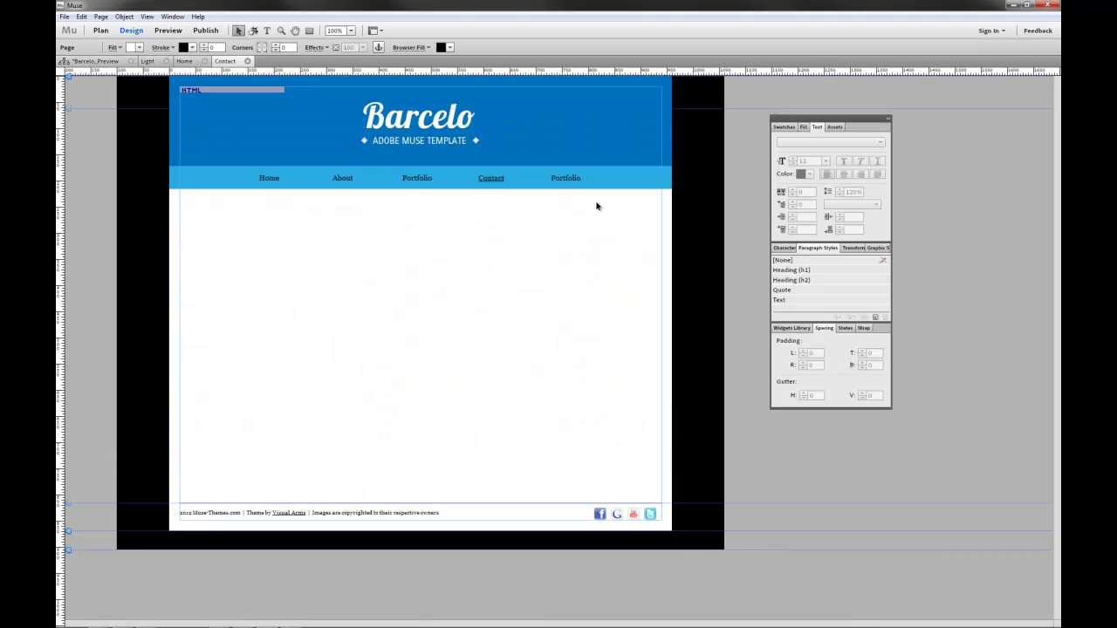
{"action": "left_click", "coordinate": [81, 16]}
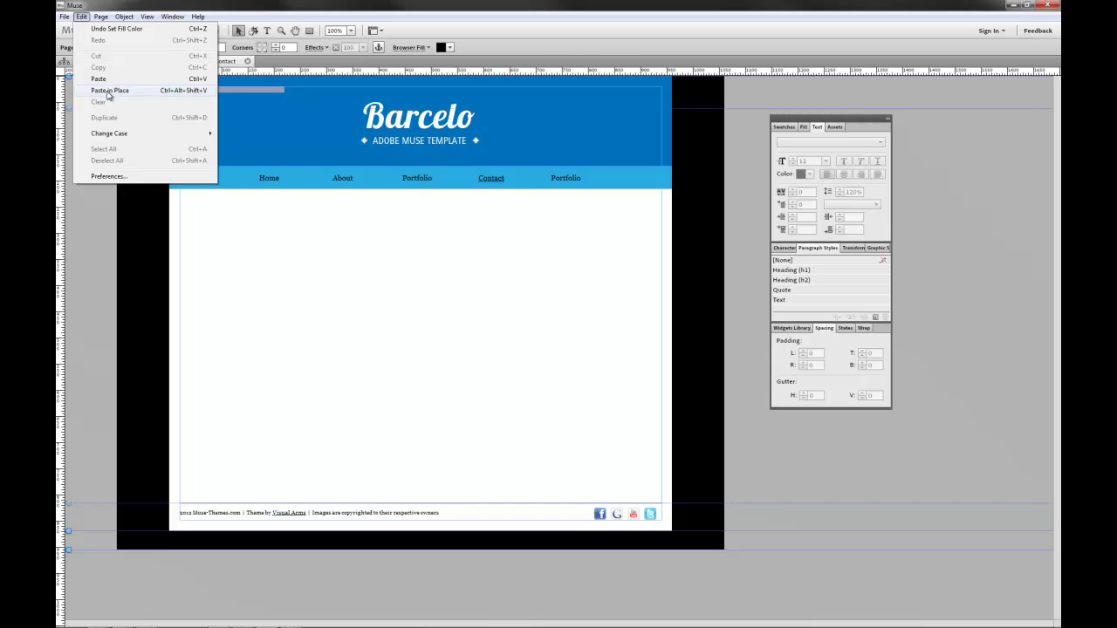
{"action": "left_click", "coordinate": [108, 91]}
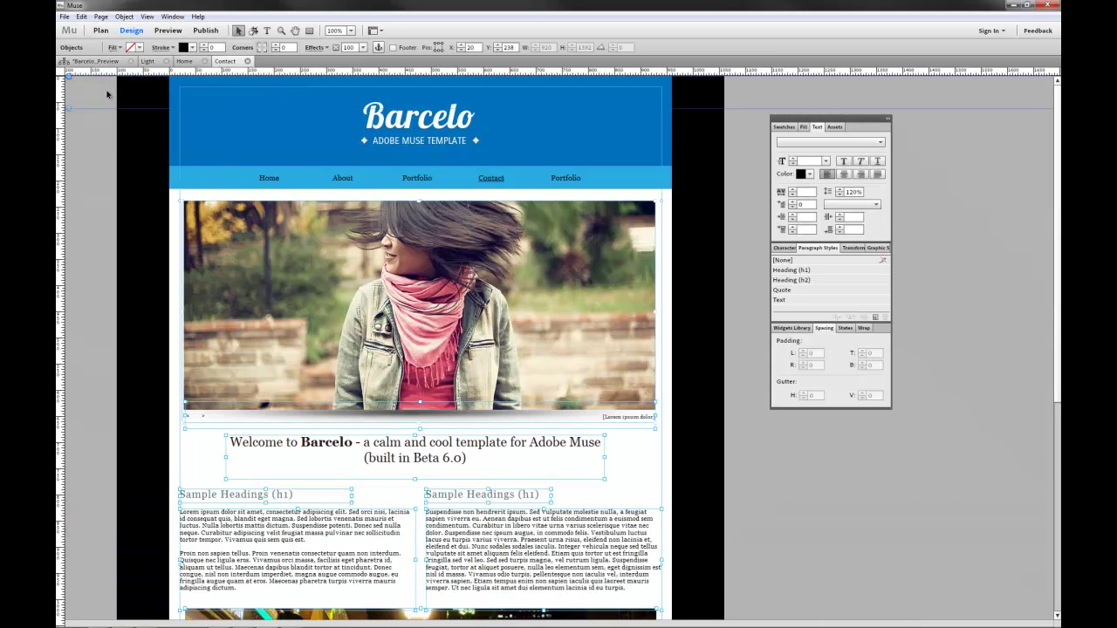
{"action": "scroll", "coordinate": [432, 301], "scroll_direction": "down", "scroll_amount": 5}
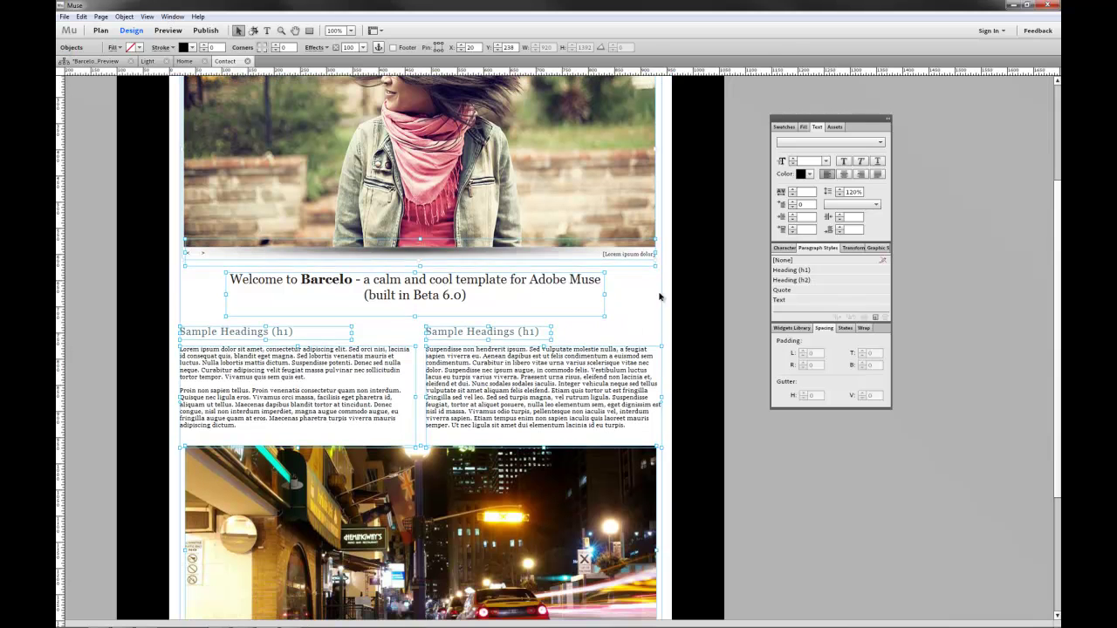
{"action": "left_click", "coordinate": [536, 322]}
{"action": "scroll", "coordinate": [358, 310], "scroll_direction": "up", "scroll_amount": 3}
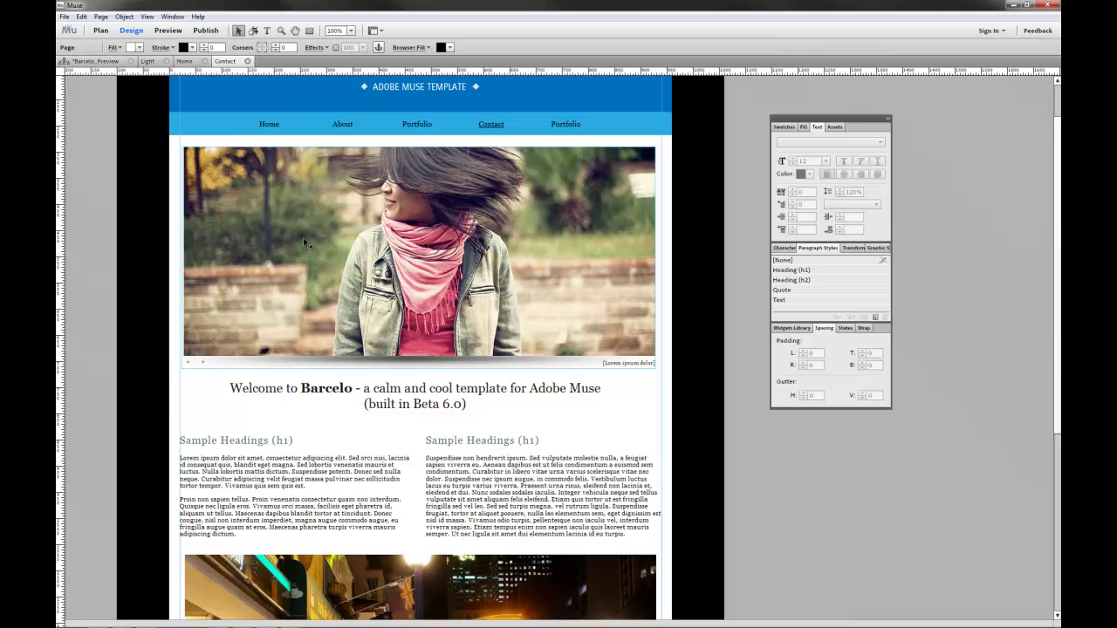
{"action": "scroll", "coordinate": [343, 285], "scroll_direction": "down", "scroll_amount": 3}
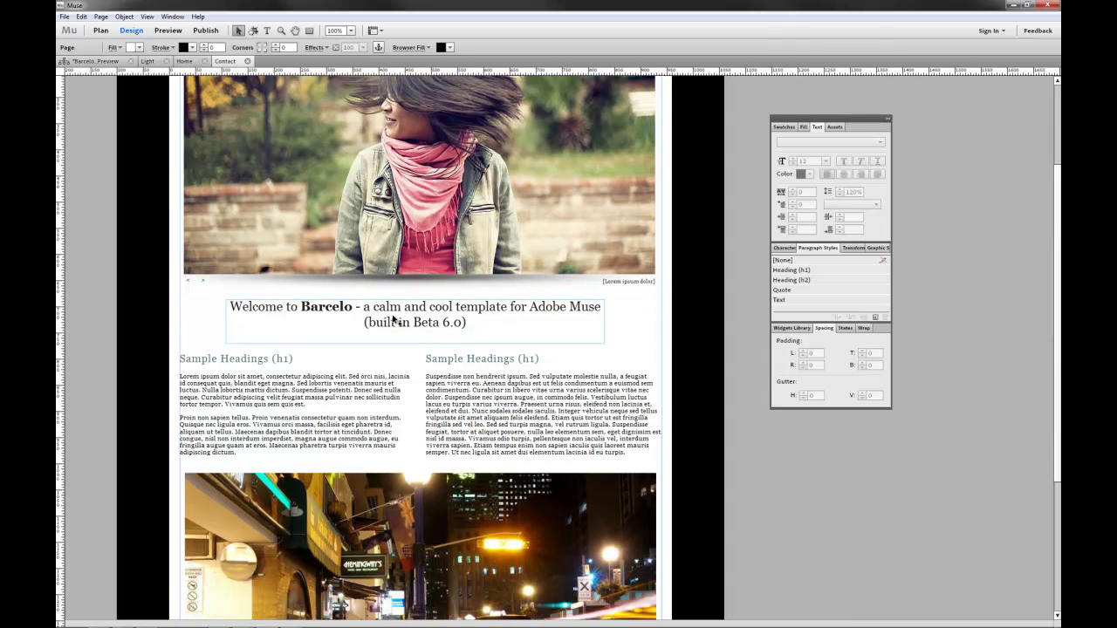
Delete the left body text column, widen the right one leftward, and shift its heading left
{"action": "left_click", "coordinate": [255, 384]}
{"action": "key", "text": "Delete"}
{"action": "left_click", "coordinate": [269, 357]}
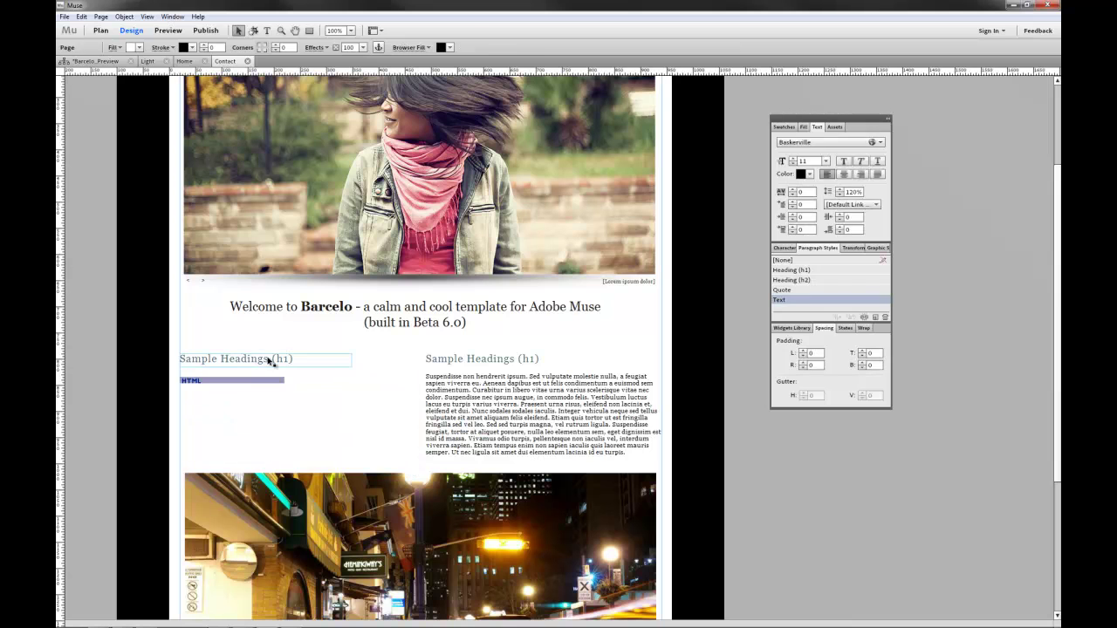
{"action": "left_click", "coordinate": [246, 380]}
{"action": "left_click", "coordinate": [444, 407]}
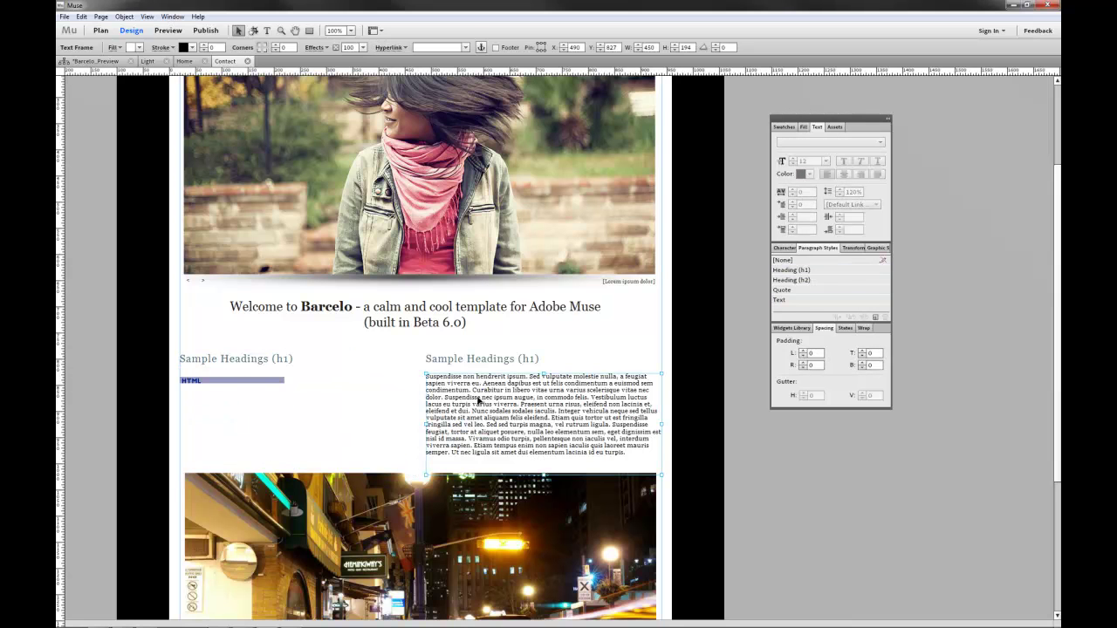
{"action": "left_click_drag", "start_coordinate": [425, 425], "coordinate": [320, 426]}
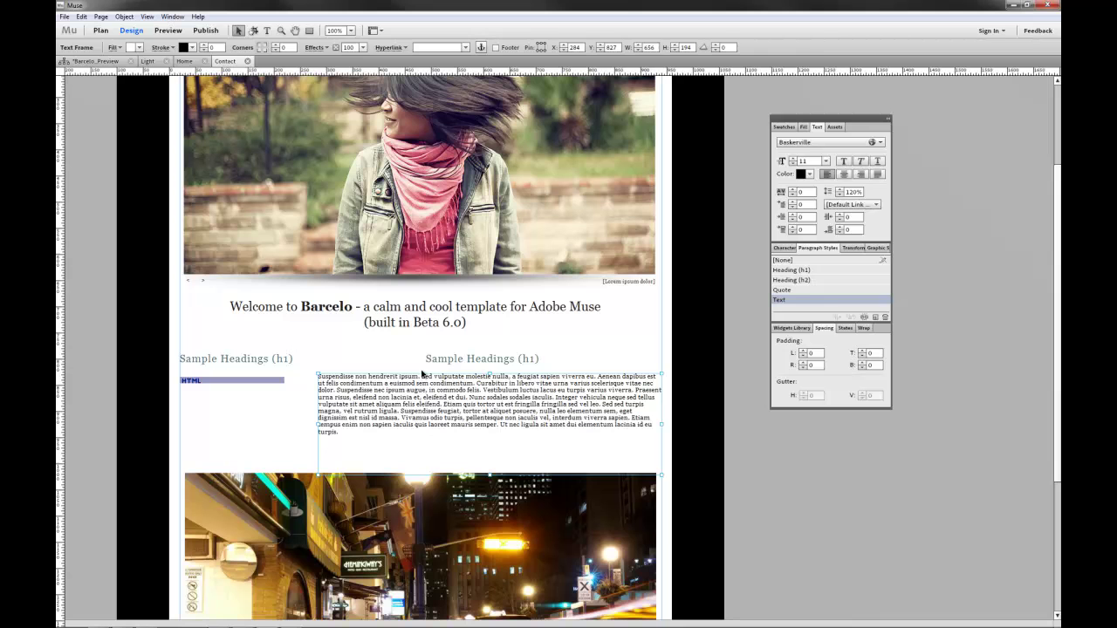
{"action": "left_click_drag", "start_coordinate": [511, 359], "coordinate": [387, 359]}
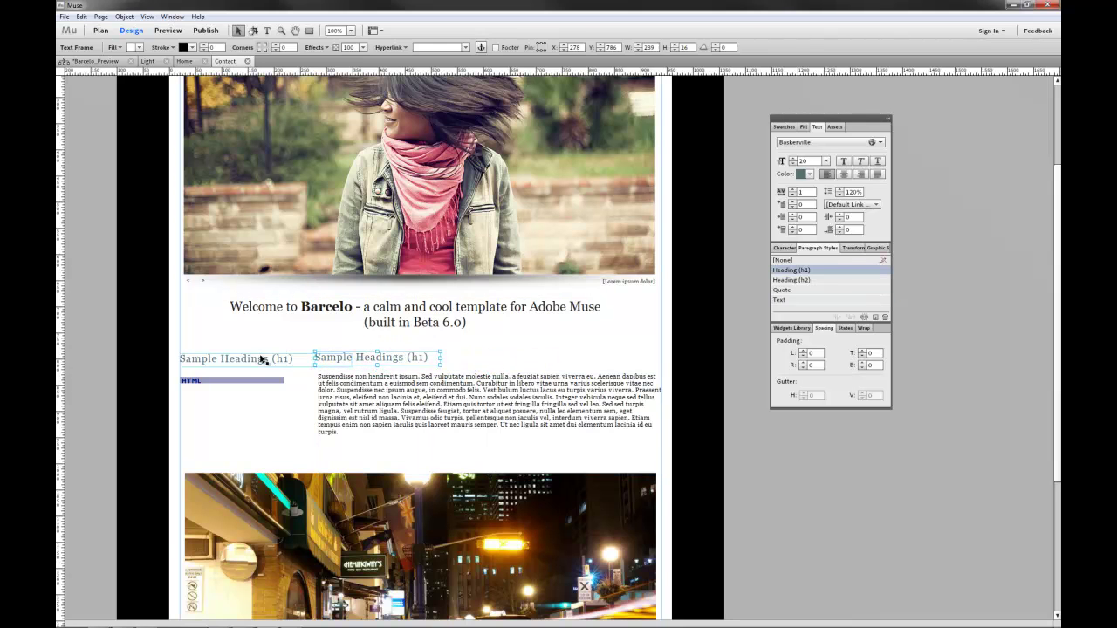
Shrink the night-street image and place it beside a narrowed body text frame
{"action": "scroll", "coordinate": [348, 393], "scroll_direction": "down", "scroll_amount": 3}
{"action": "left_click", "coordinate": [246, 403]}
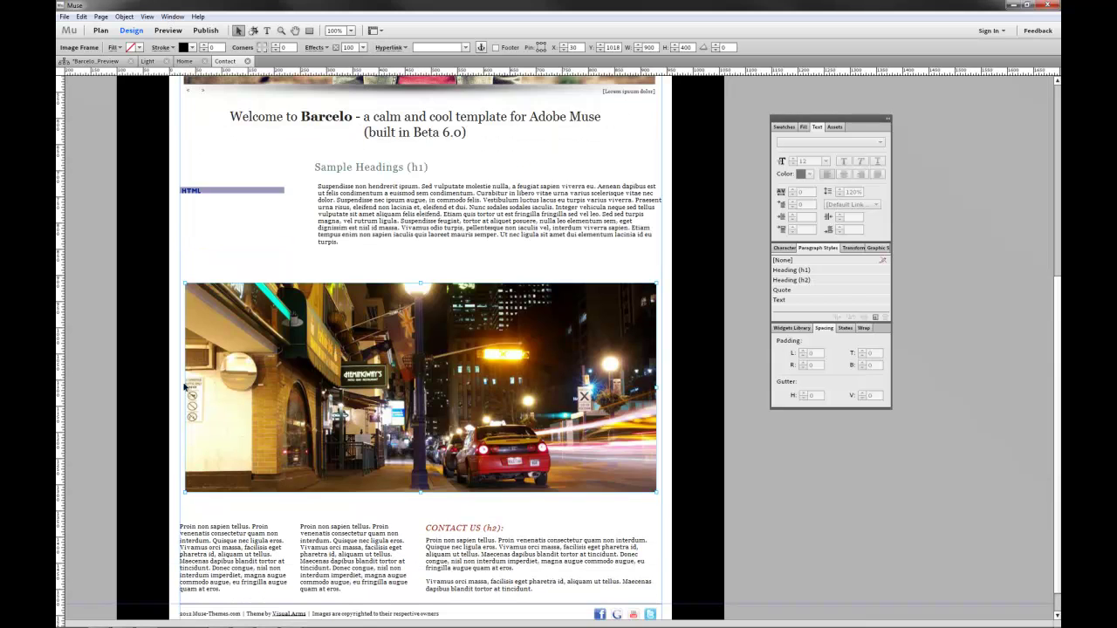
{"action": "left_click_drag", "start_coordinate": [185, 387], "coordinate": [459, 387]}
{"action": "left_click", "coordinate": [402, 233]}
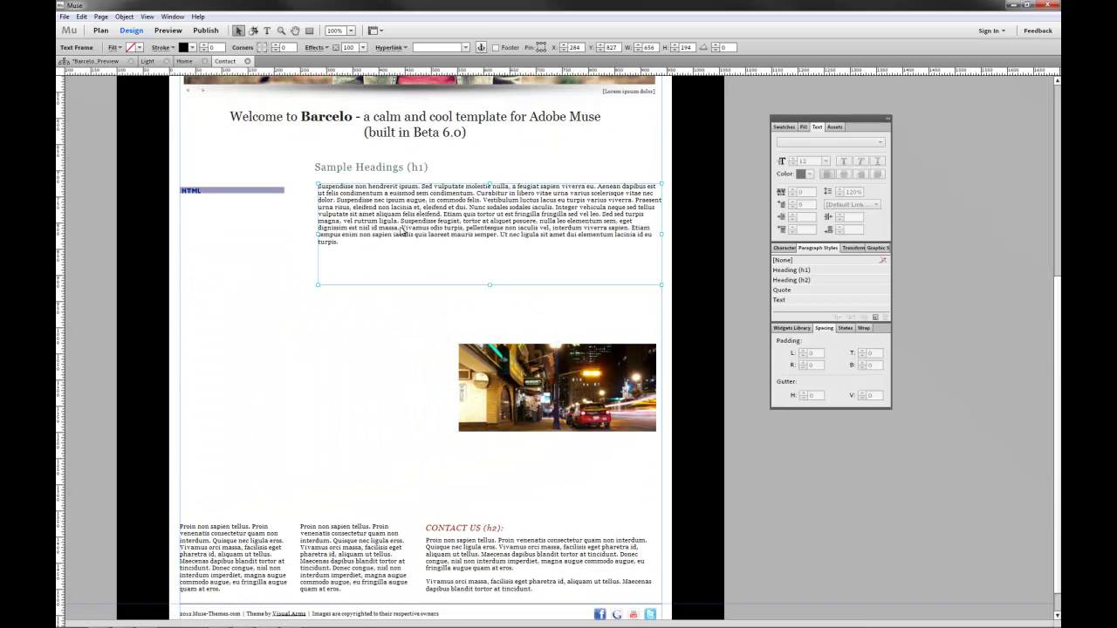
{"action": "left_click_drag", "start_coordinate": [402, 233], "coordinate": [371, 281]}
{"action": "left_click_drag", "start_coordinate": [533, 293], "coordinate": [439, 293]}
{"action": "left_click_drag", "start_coordinate": [551, 387], "coordinate": [544, 288]}
Delete the left and middle lower text columns
{"action": "left_click", "coordinate": [225, 559]}
{"action": "key", "text": "Delete"}
{"action": "left_click", "coordinate": [335, 558]}
{"action": "key", "text": "Delete"}
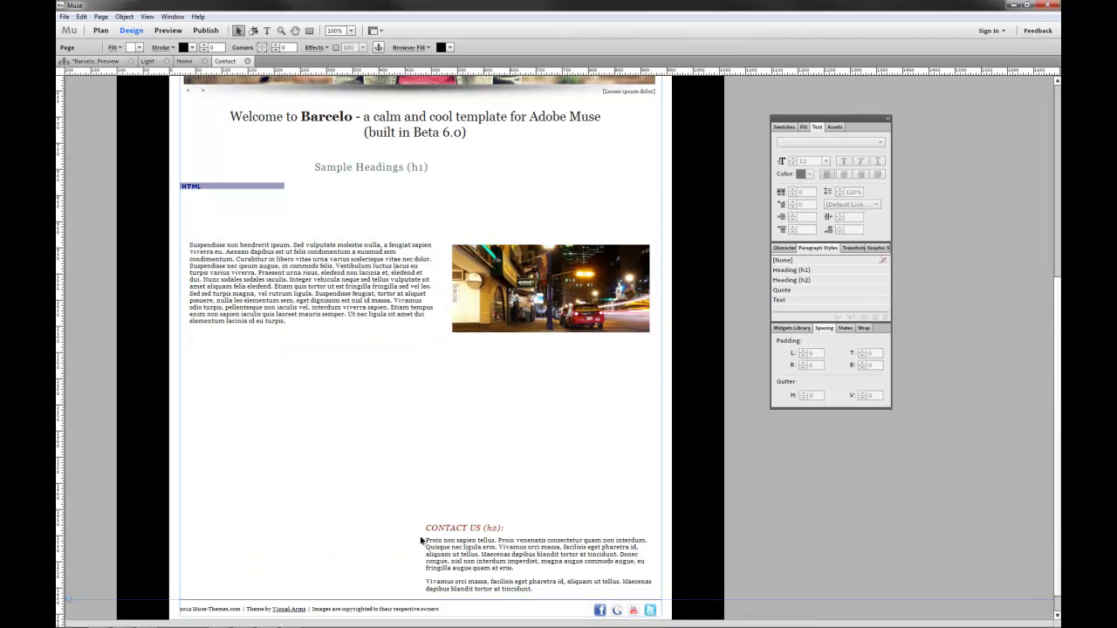
Move CONTACT US below the body text and Sample Headings (h1) above it
{"action": "left_click", "coordinate": [462, 531]}
{"action": "left_click_drag", "start_coordinate": [463, 531], "coordinate": [224, 349]}
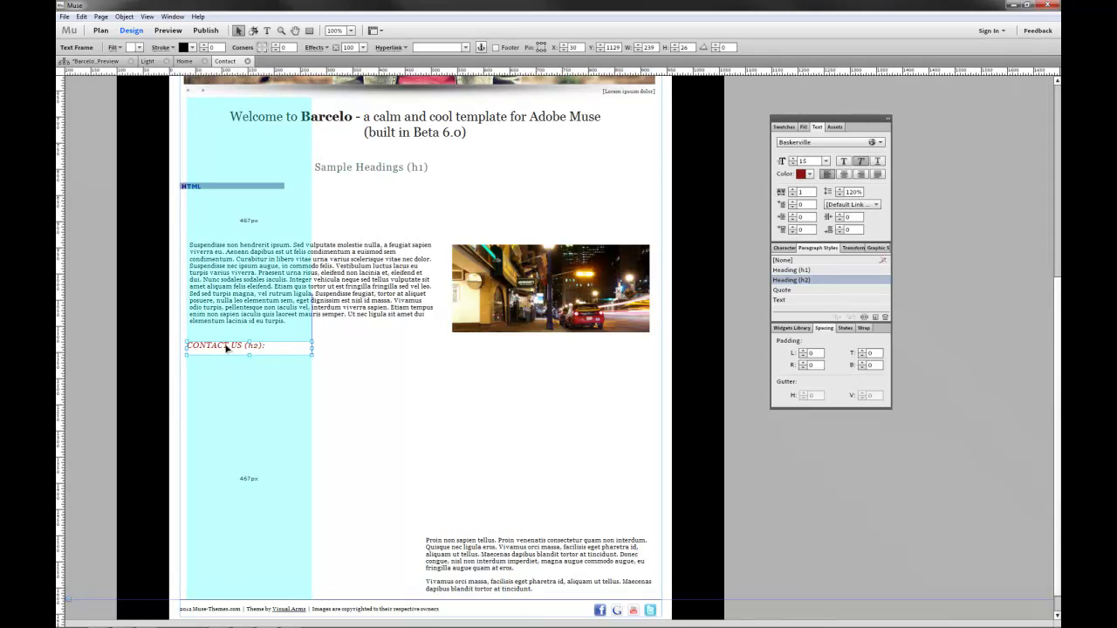
{"action": "left_click_drag", "start_coordinate": [352, 170], "coordinate": [253, 227]}
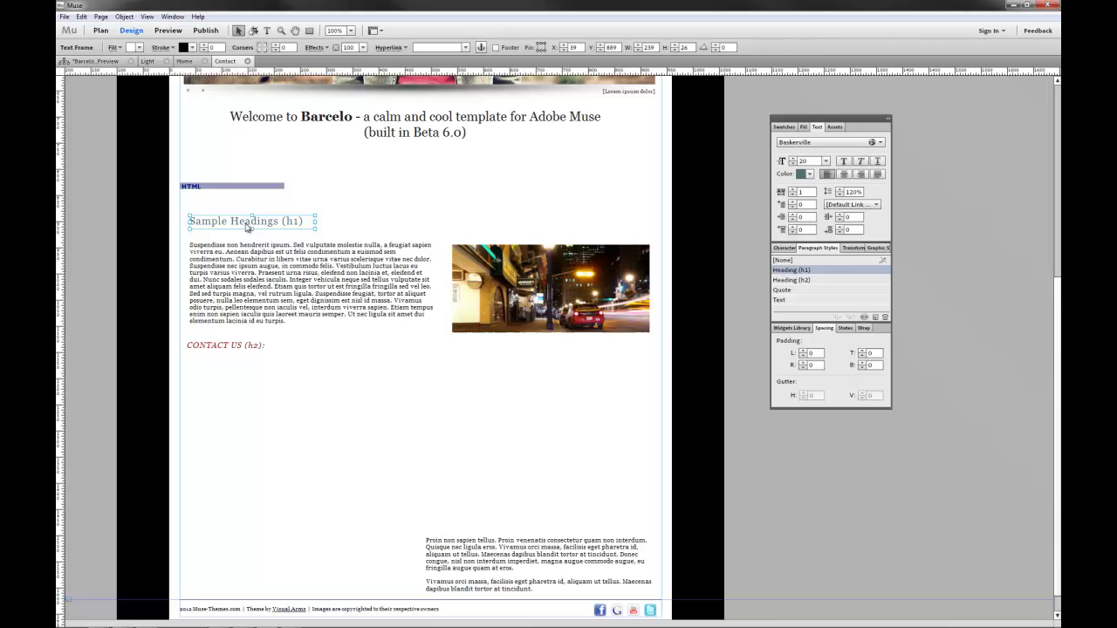
{"action": "left_click", "coordinate": [366, 216]}
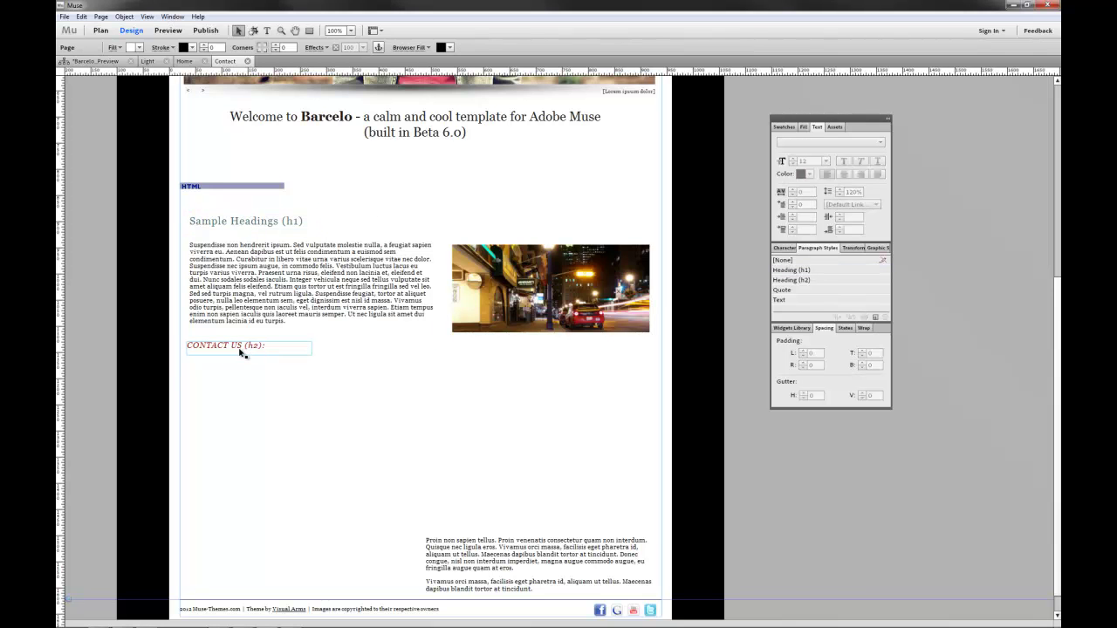
Duplicate the Sample Headings (h1) frame under CONTACT US and style the copy Heading (h2)
{"action": "left_click", "coordinate": [277, 225]}
{"action": "key", "text": "ctrl+c"}
{"action": "key", "text": "ctrl+v"}
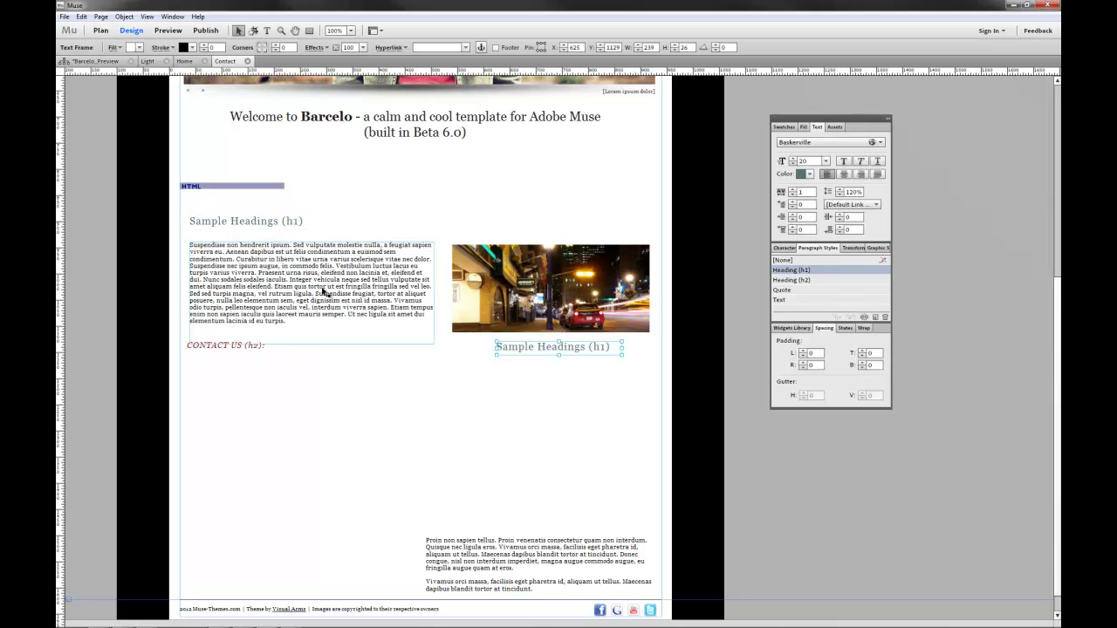
{"action": "left_click_drag", "start_coordinate": [561, 341], "coordinate": [251, 418]}
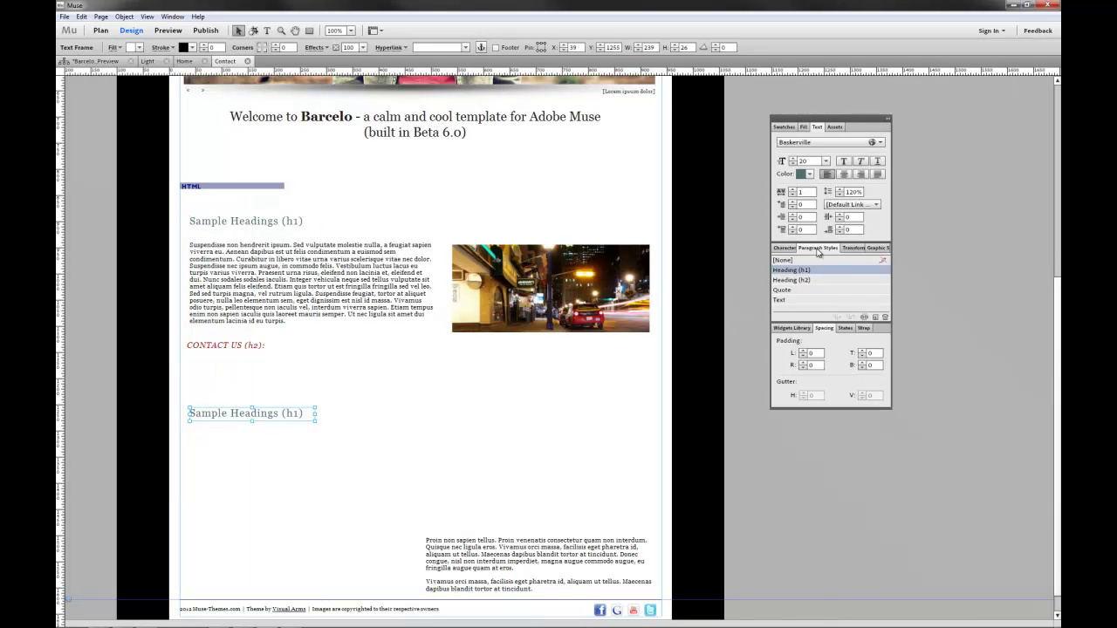
{"action": "left_click", "coordinate": [801, 280]}
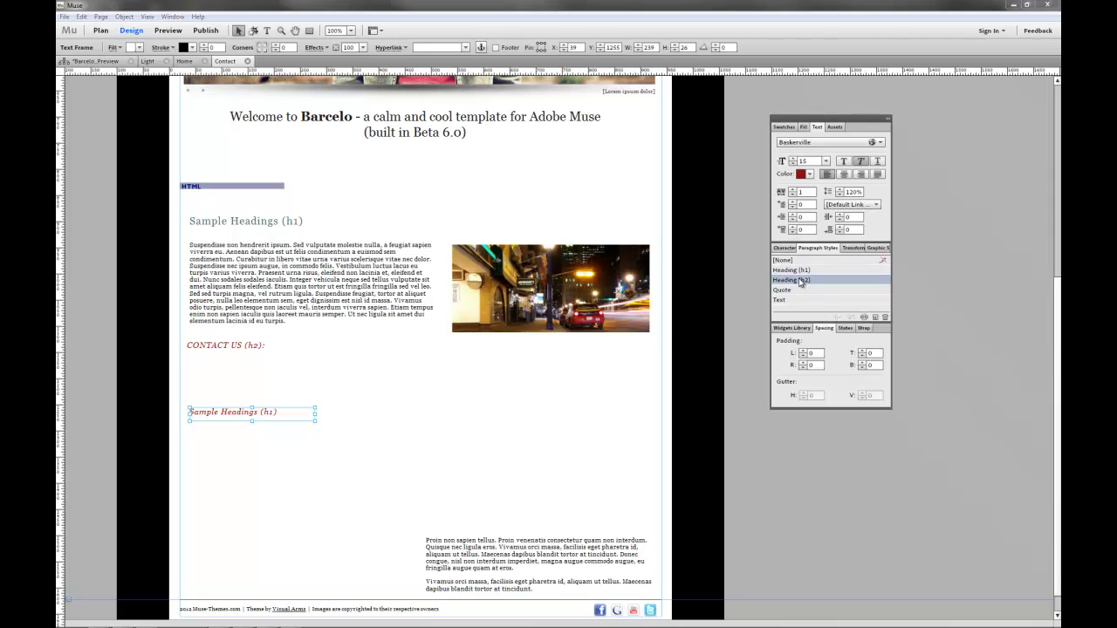
{"action": "left_click_drag", "start_coordinate": [248, 426], "coordinate": [250, 408]}
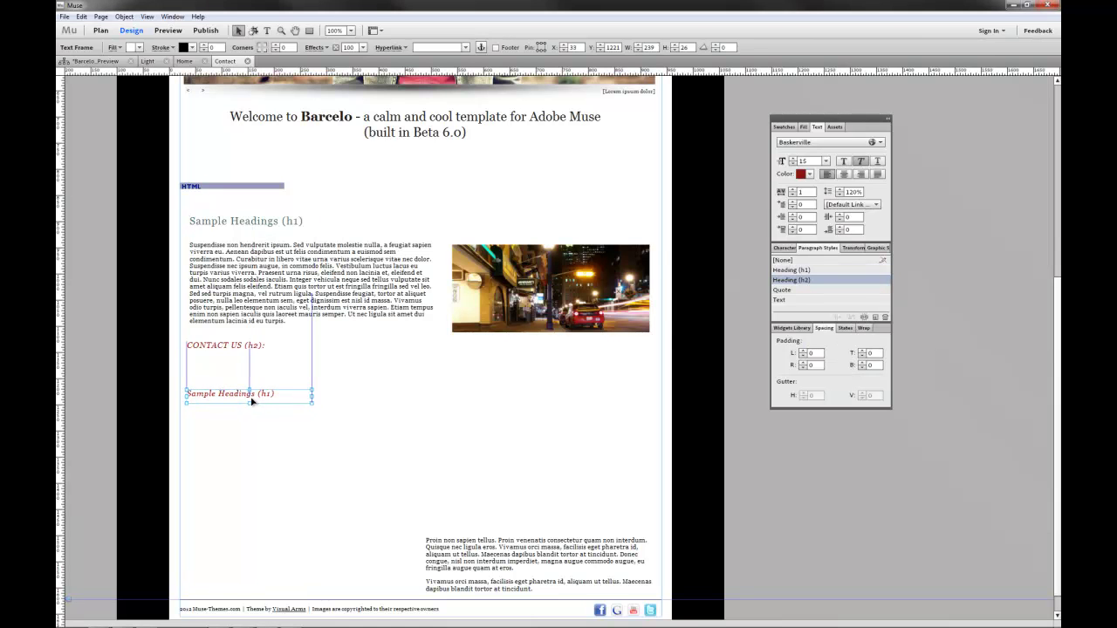
{"action": "triple_click", "coordinate": [294, 266]}
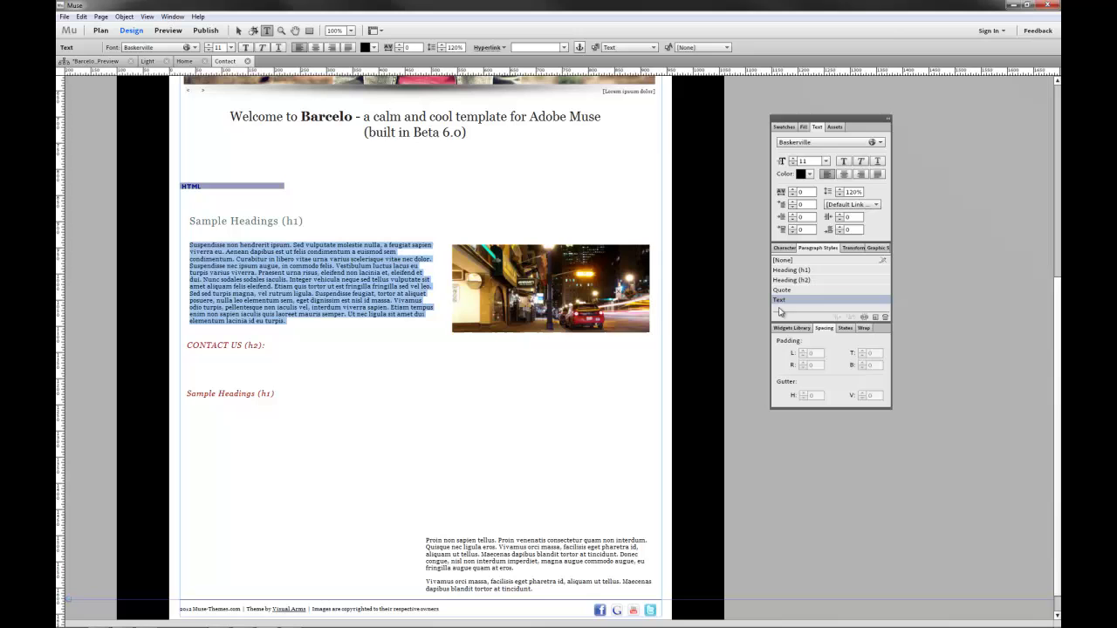
Draw a text frame under the h2 heading, type 'asdfasdfasfdasd', apply the Text style, and position it
{"action": "left_click", "coordinate": [291, 170]}
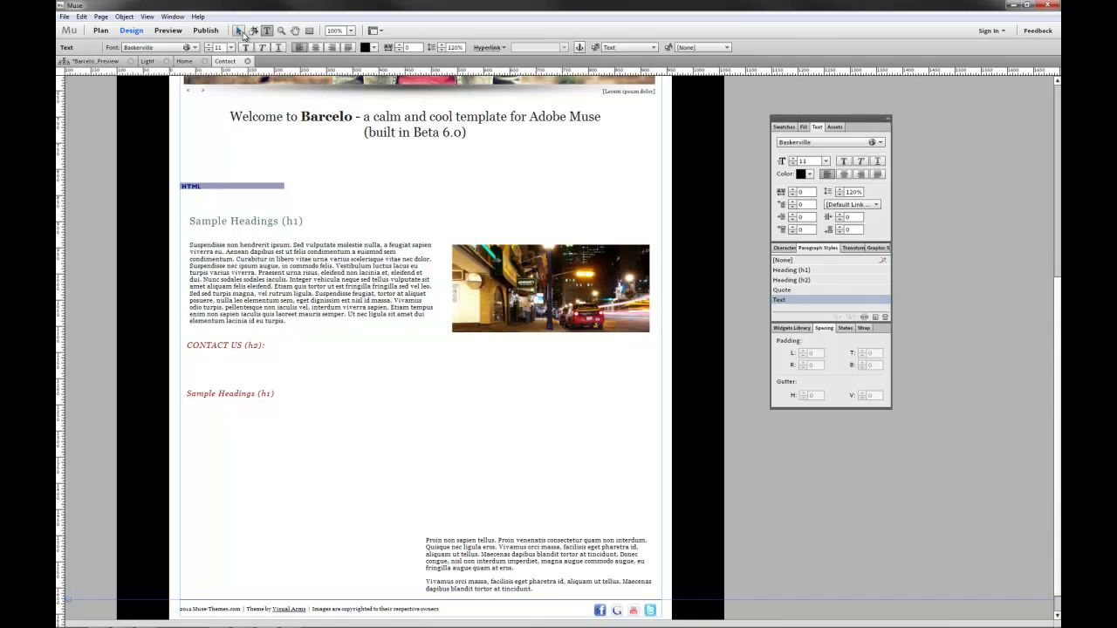
{"action": "left_click", "coordinate": [238, 31]}
{"action": "left_click", "coordinate": [269, 30]}
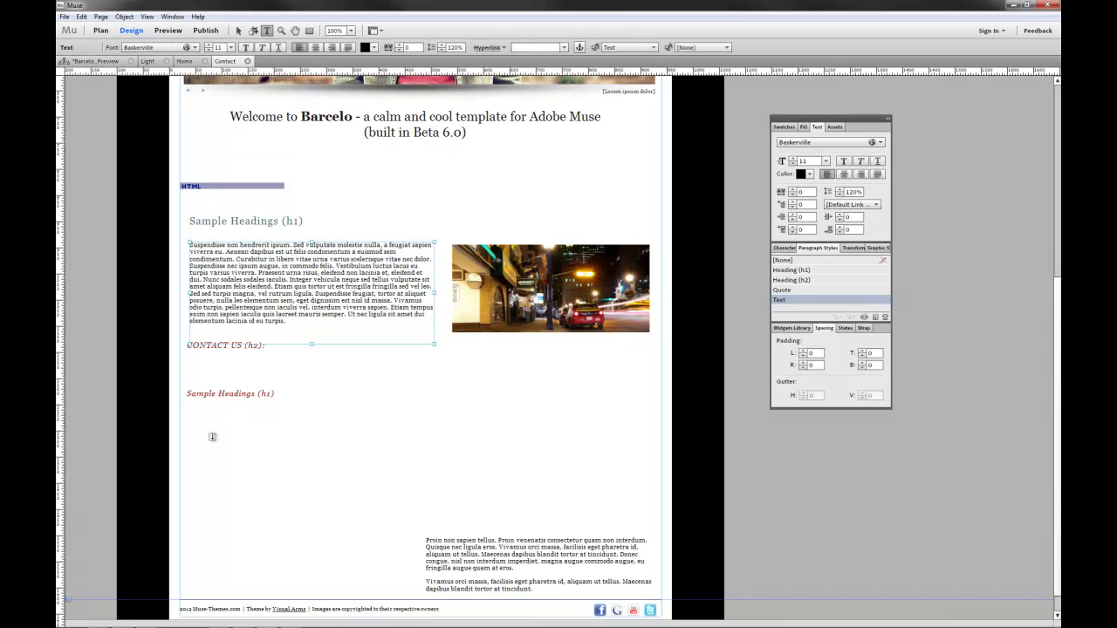
{"action": "left_click_drag", "start_coordinate": [212, 433], "coordinate": [185, 437]}
{"action": "type", "text": "asdfasdfasfdasdfasdfg"}
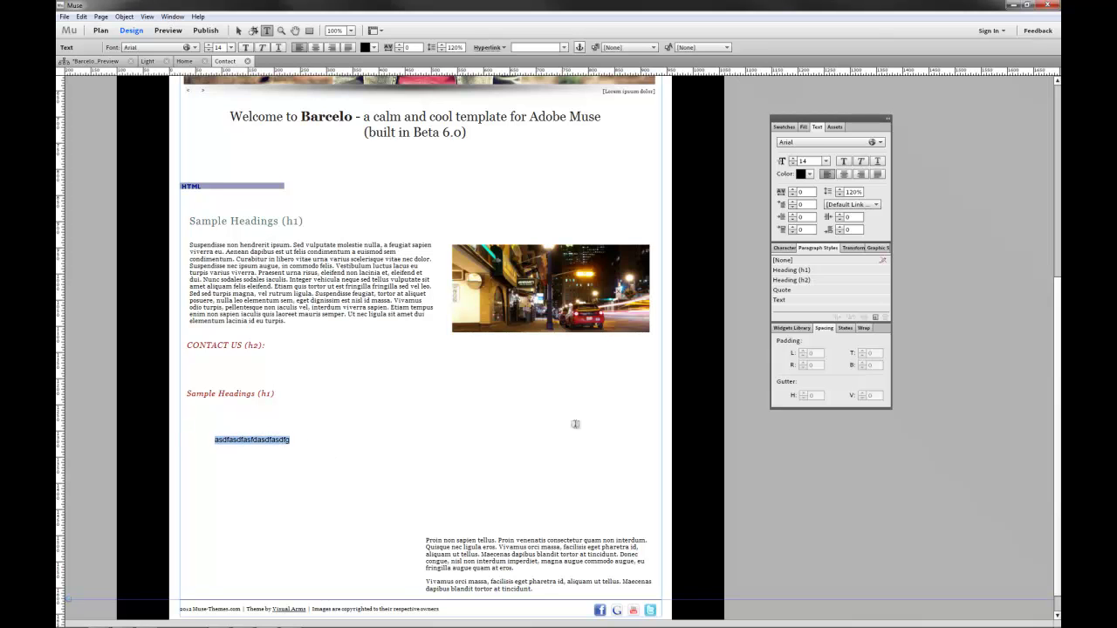
{"action": "left_click", "coordinate": [779, 300]}
{"action": "left_click", "coordinate": [238, 30]}
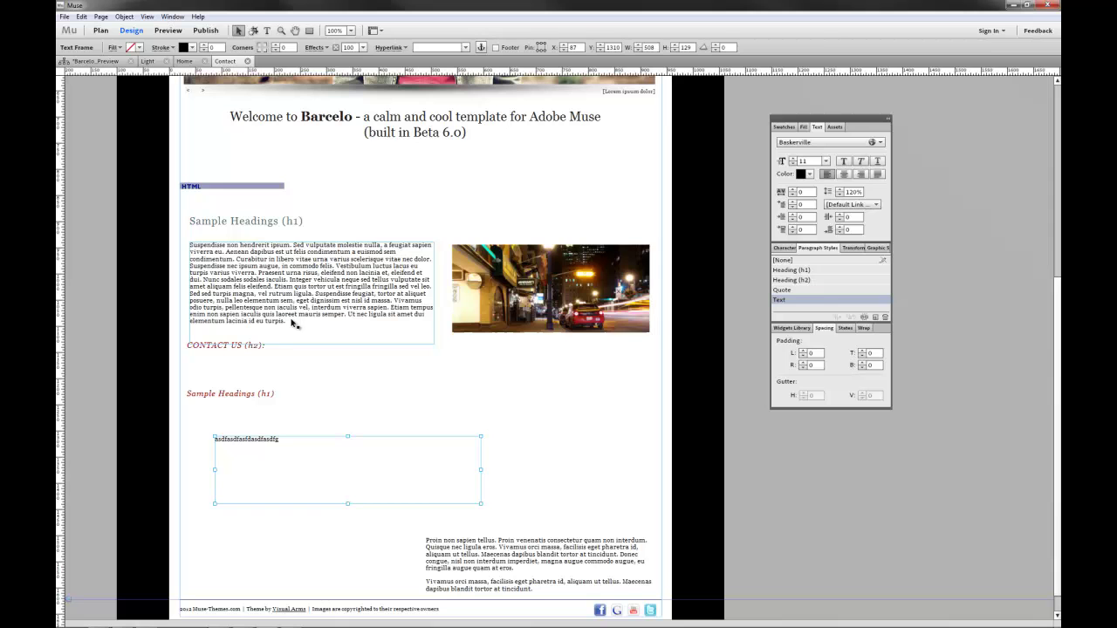
{"action": "left_click_drag", "start_coordinate": [244, 451], "coordinate": [218, 424]}
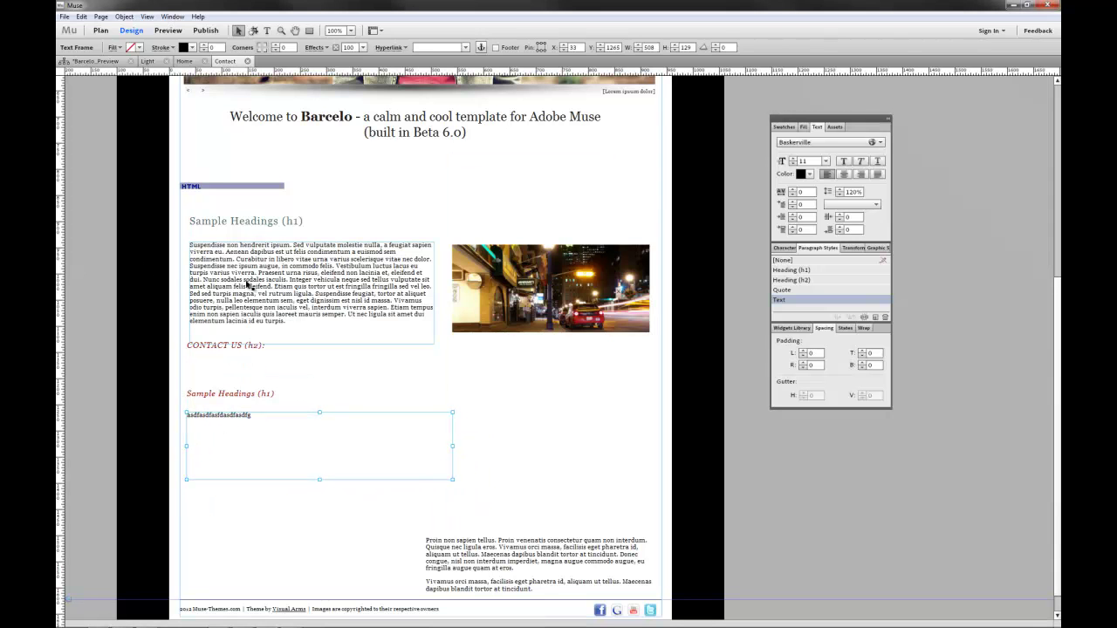
{"action": "left_click", "coordinate": [536, 445]}
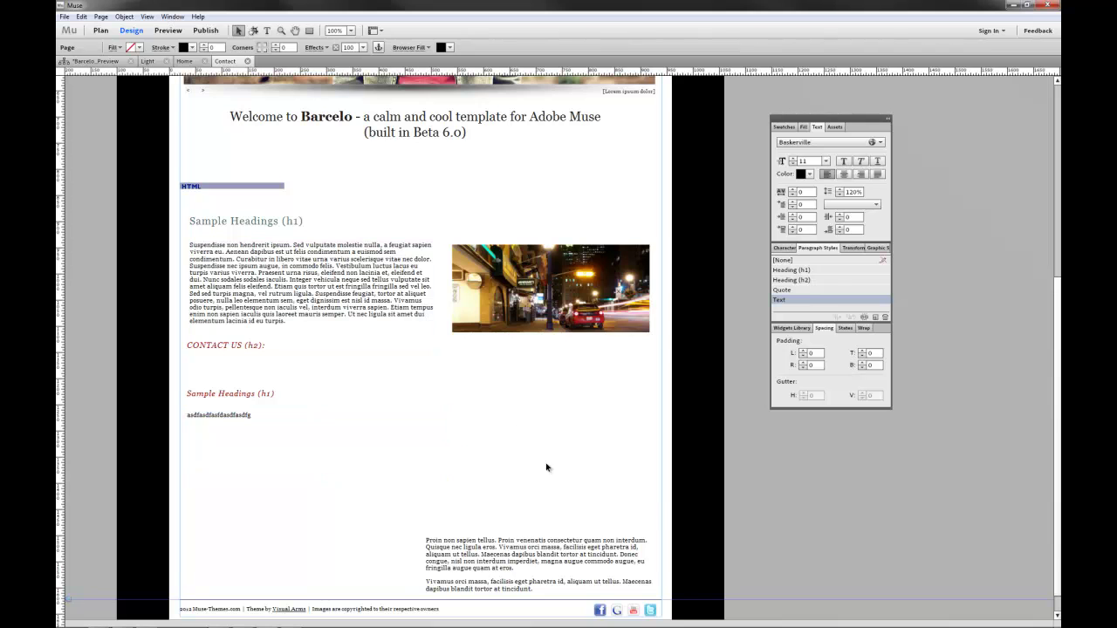
{"action": "scroll", "coordinate": [555, 481], "scroll_direction": "down", "scroll_amount": 1}
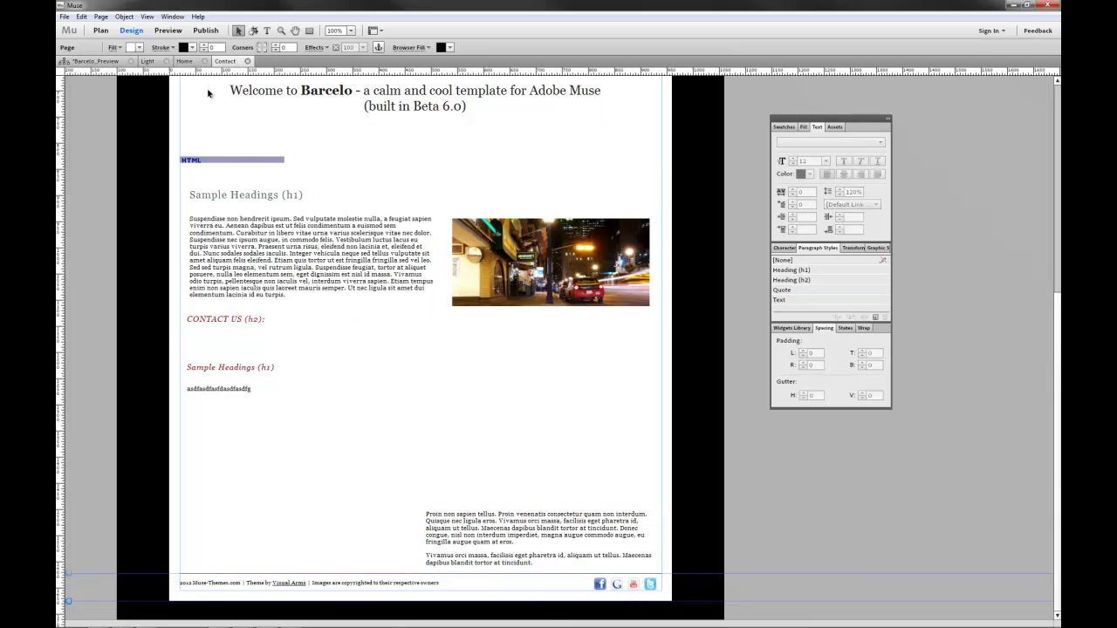
On the Light master, delete 'Theme by Visual Arms |' from the footer text
{"action": "left_click", "coordinate": [100, 62]}
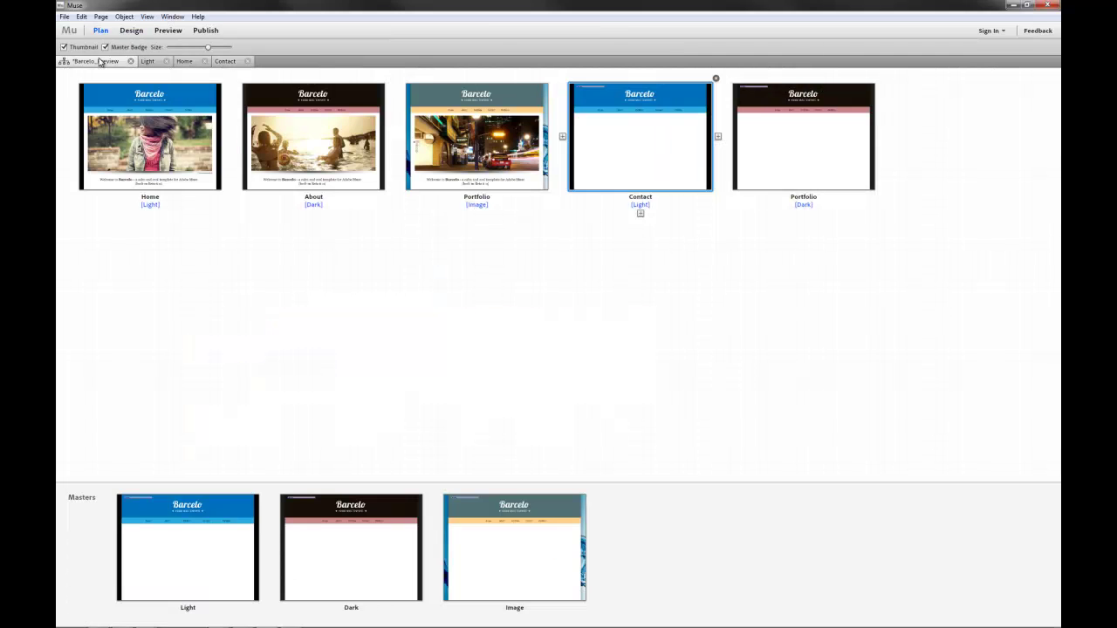
{"action": "double_click", "coordinate": [200, 547]}
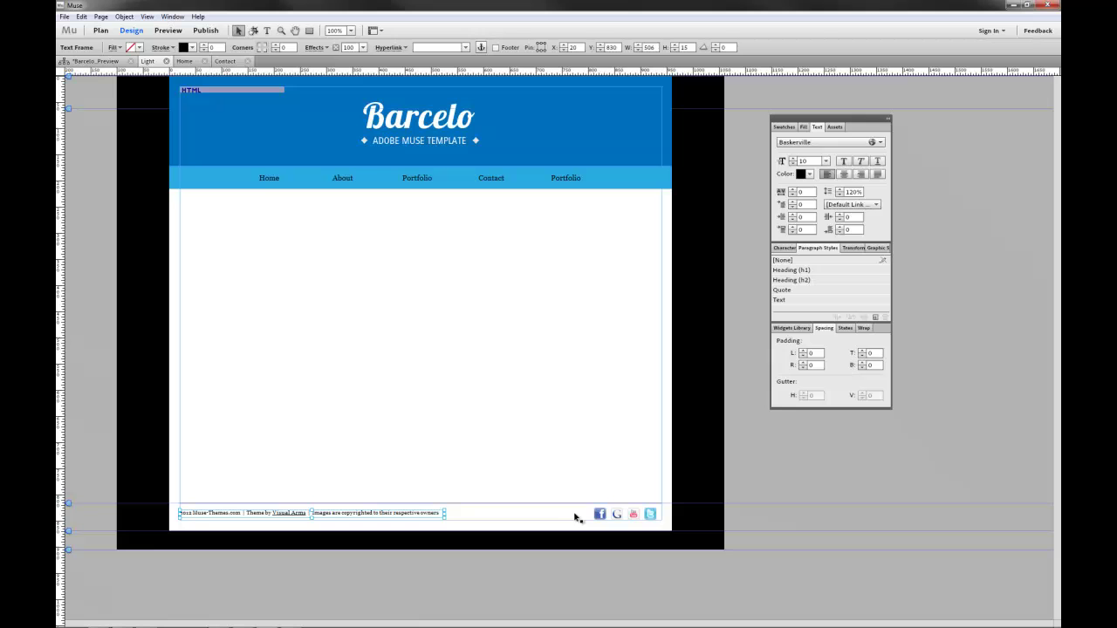
{"action": "left_click", "coordinate": [602, 515]}
{"action": "double_click", "coordinate": [261, 512]}
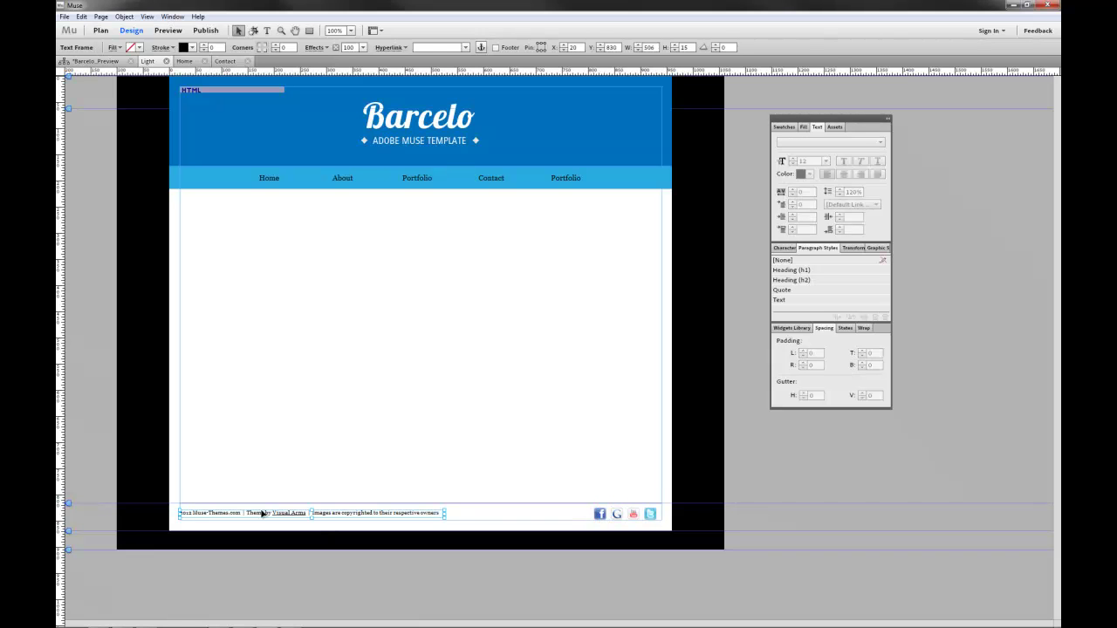
{"action": "left_click_drag", "start_coordinate": [312, 515], "coordinate": [254, 515]}
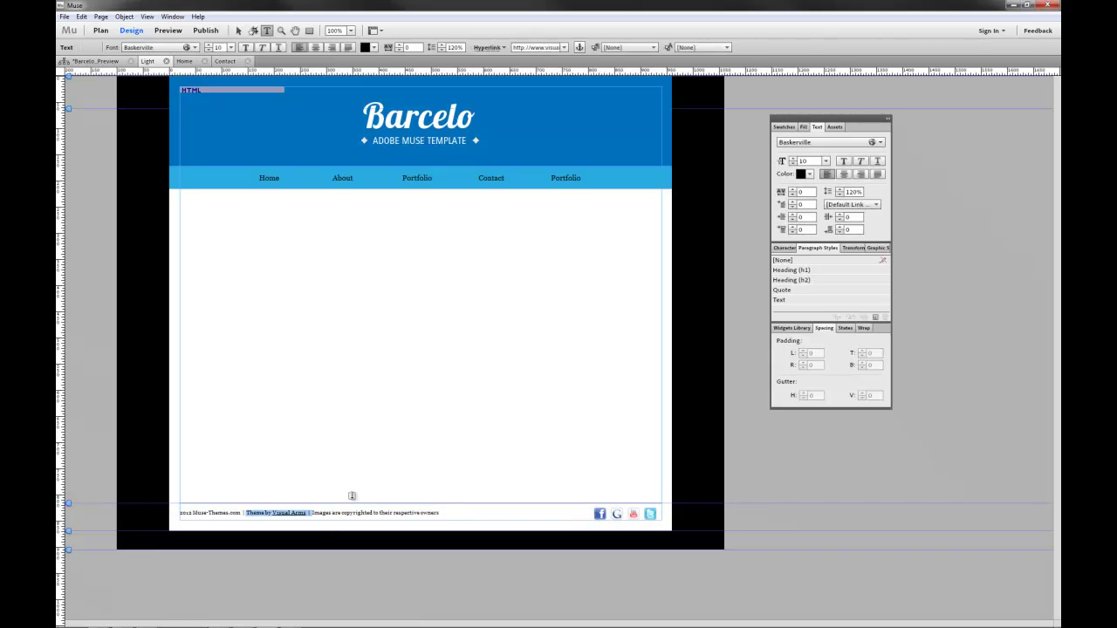
{"action": "key", "text": "BackSpace"}
{"action": "left_click_drag", "start_coordinate": [386, 515], "coordinate": [242, 515]}
{"action": "left_click", "coordinate": [289, 514]}
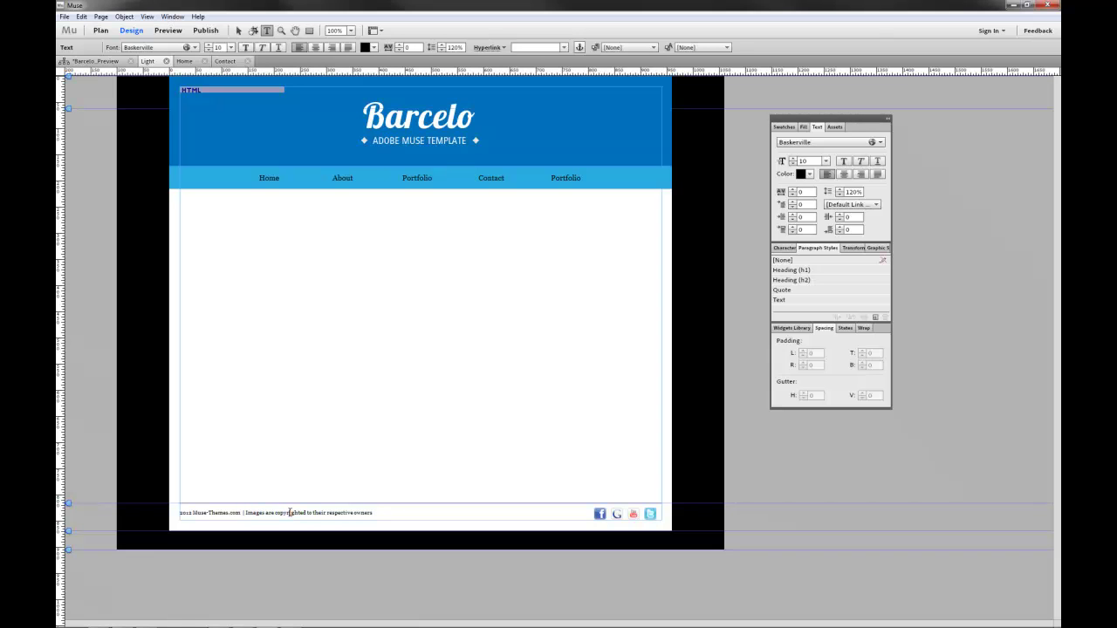
Go back to Plan view and reopen the Light master with the Selection tool active
{"action": "left_click", "coordinate": [103, 61]}
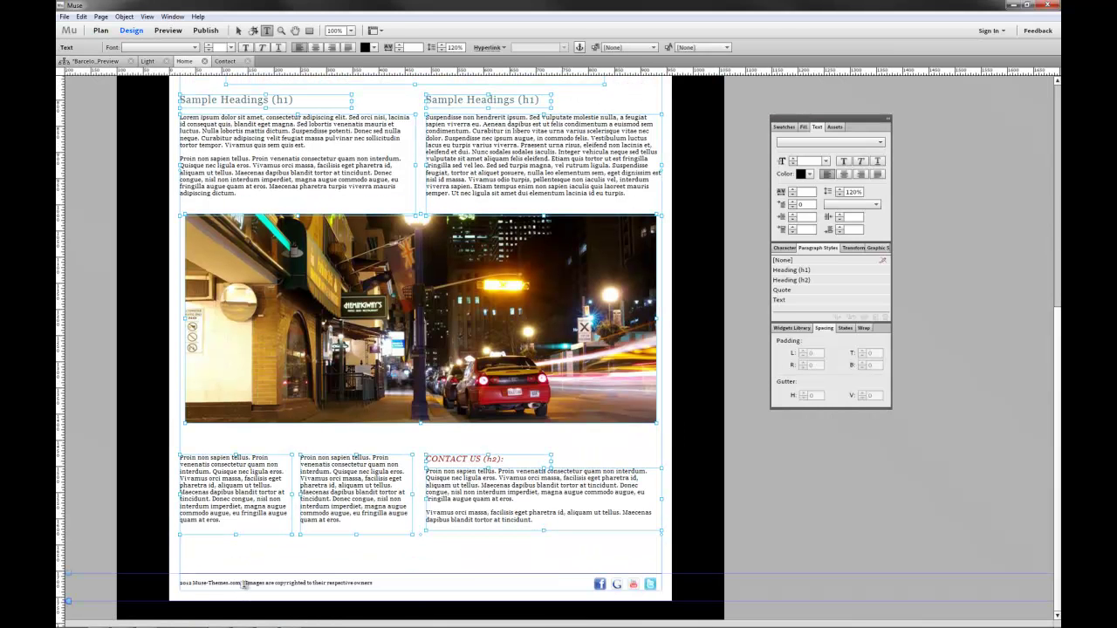
{"action": "left_click", "coordinate": [105, 61]}
{"action": "double_click", "coordinate": [229, 536]}
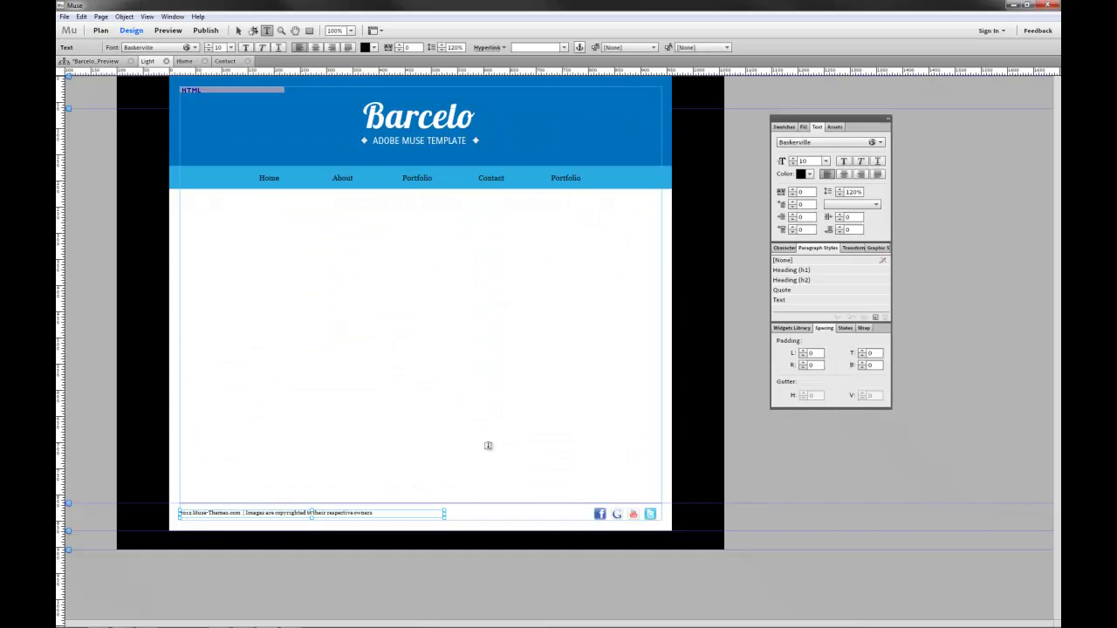
{"action": "left_click", "coordinate": [240, 30]}
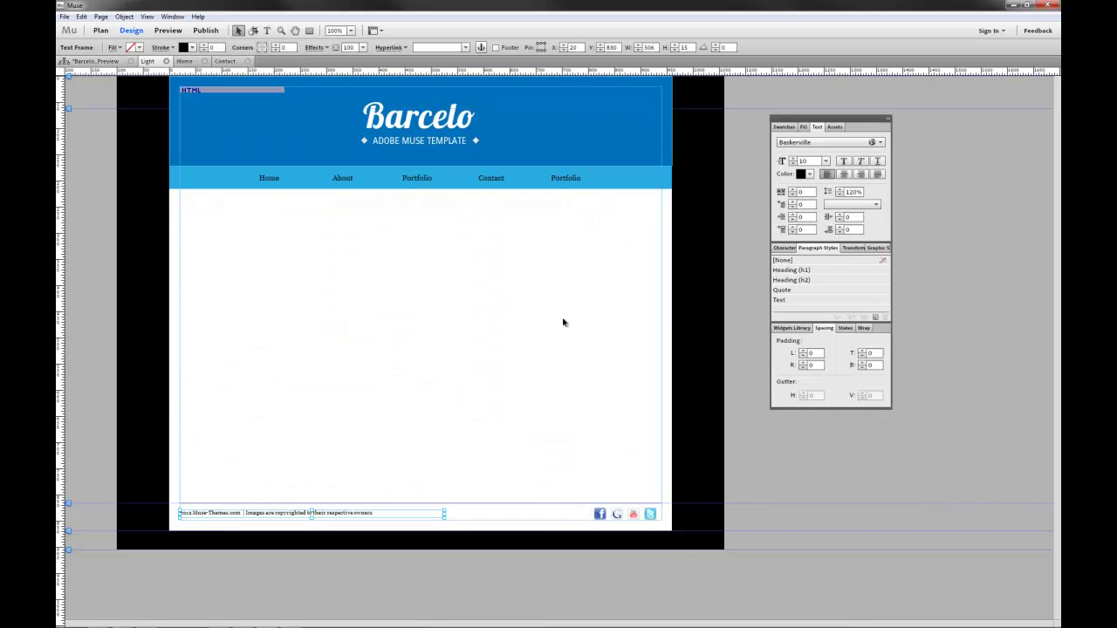
{"action": "left_click", "coordinate": [599, 514]}
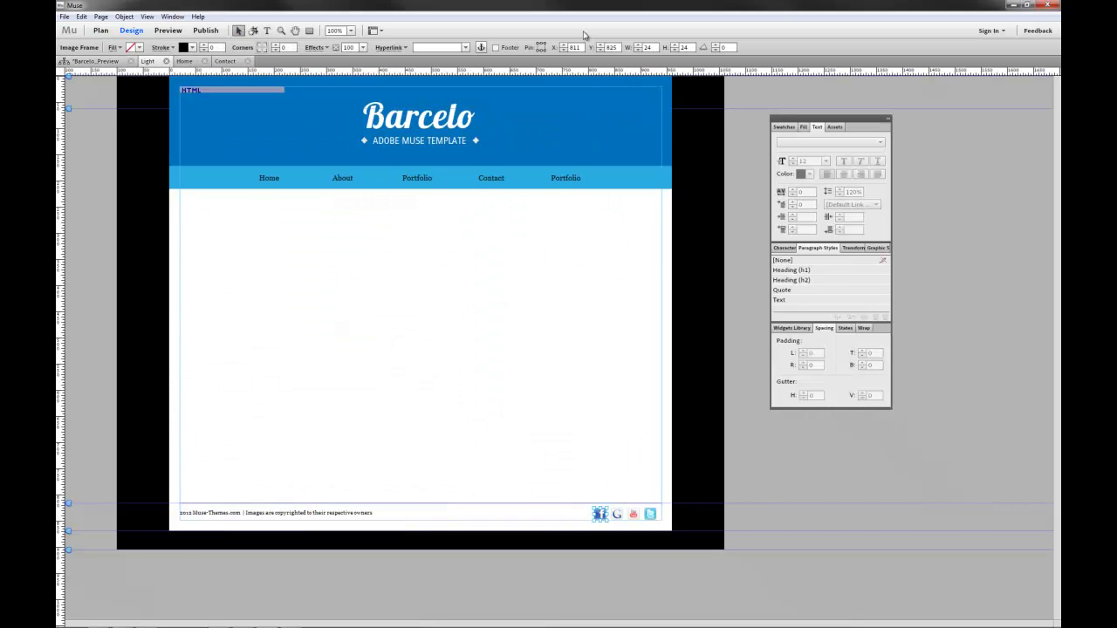
{"action": "left_click", "coordinate": [447, 48]}
{"action": "type", "text": "http://www.facebook.com"}
{"action": "left_click", "coordinate": [168, 30]}
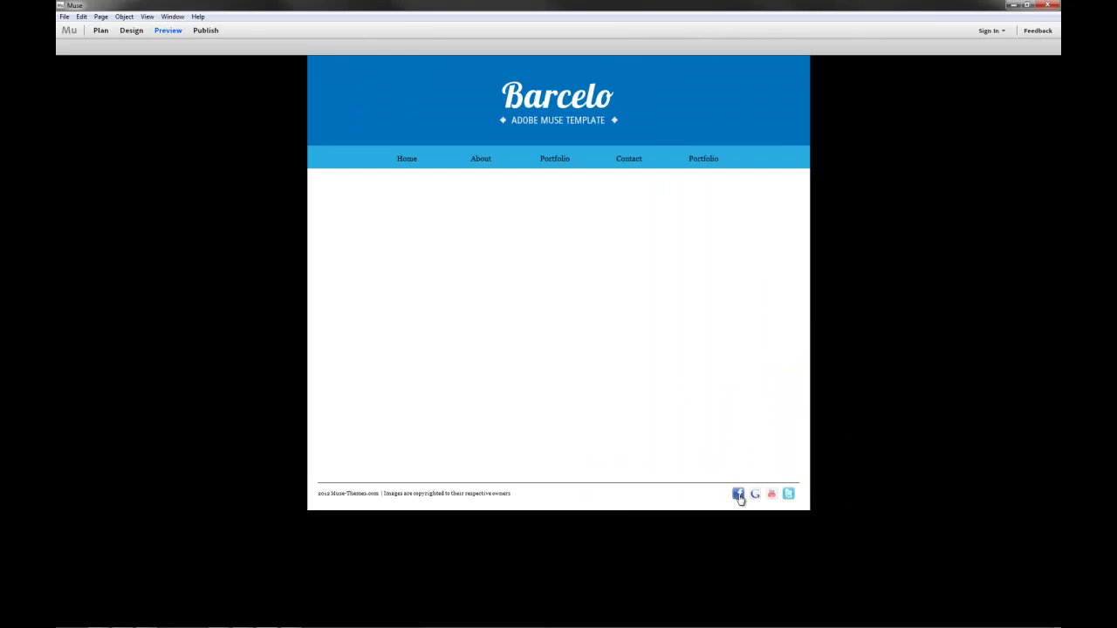
{"action": "left_click", "coordinate": [131, 31]}
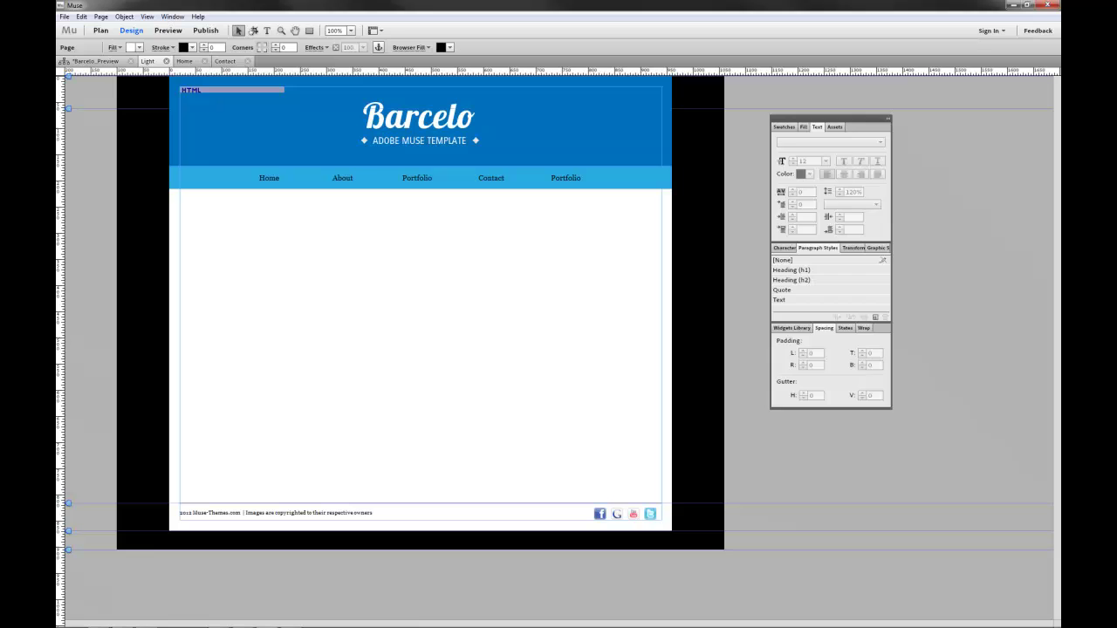
Revert Barcelo_Preview to its last saved version, confirming the discard, and reopen the Home page
{"action": "left_click", "coordinate": [63, 17]}
{"action": "left_click", "coordinate": [103, 109]}
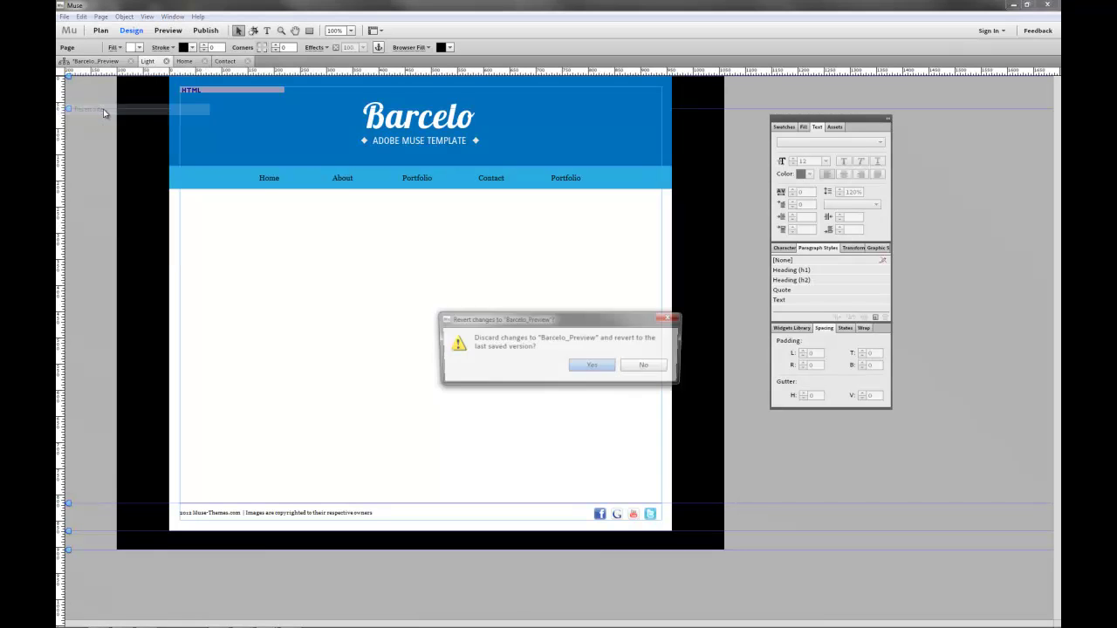
{"action": "left_click", "coordinate": [599, 371]}
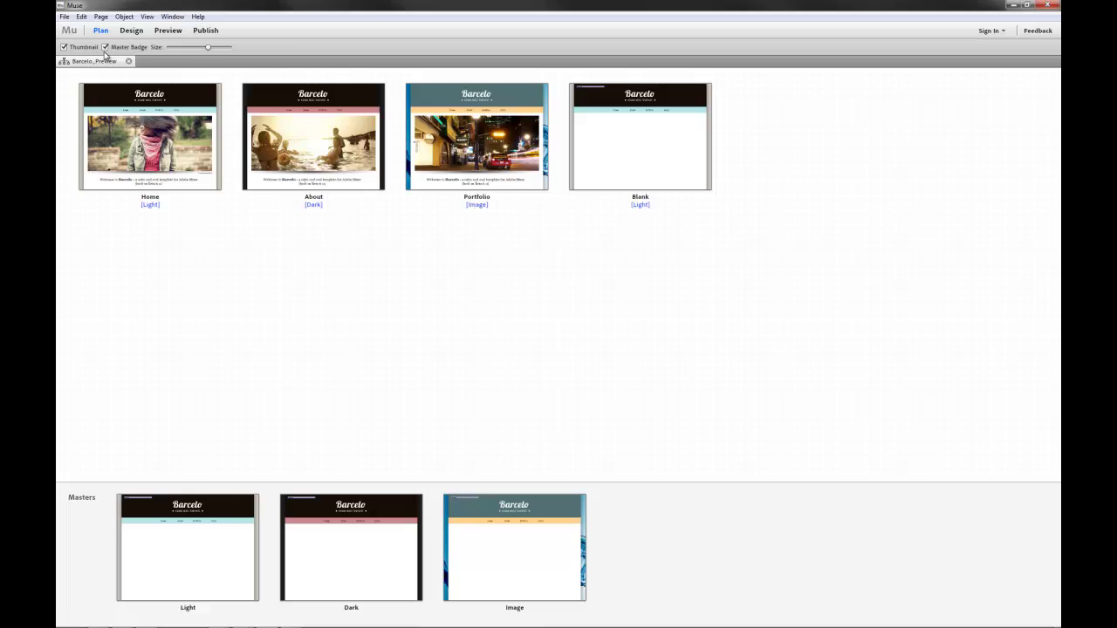
{"action": "double_click", "coordinate": [150, 122]}
{"action": "scroll", "coordinate": [591, 455], "scroll_direction": "down", "scroll_amount": 10}
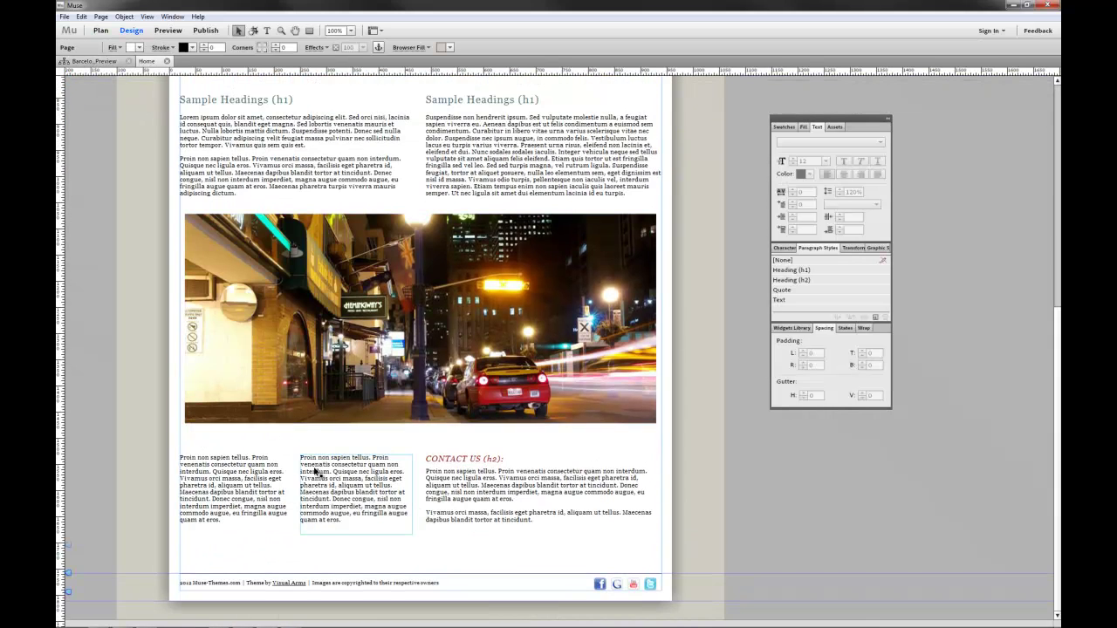
{"action": "scroll", "coordinate": [313, 466], "scroll_direction": "up", "scroll_amount": 10}
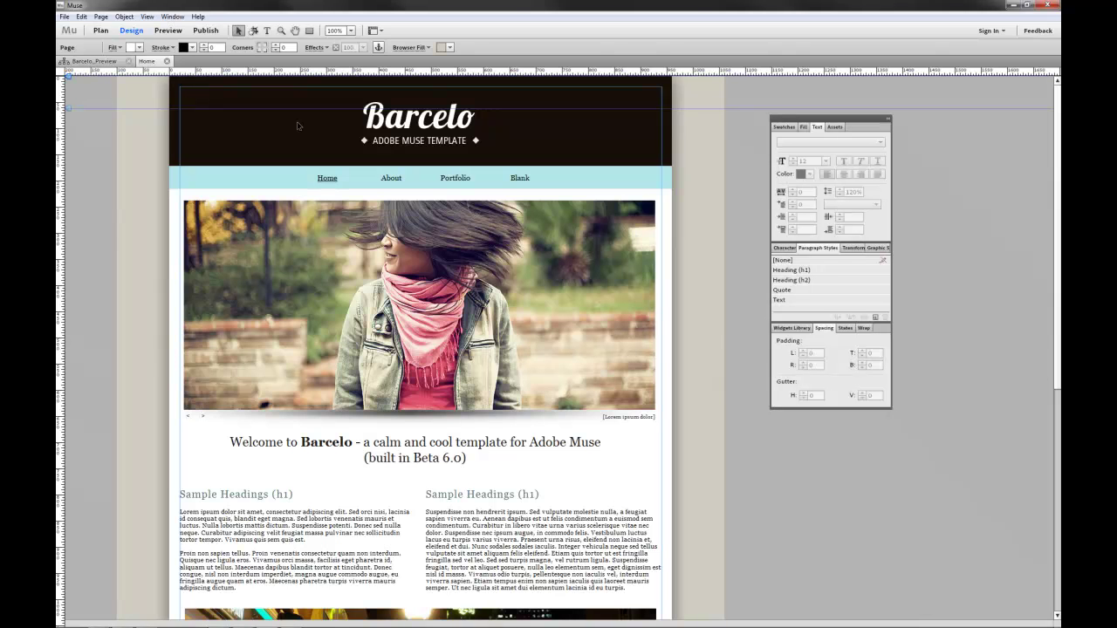
{"action": "scroll", "coordinate": [295, 170], "scroll_direction": "down", "scroll_amount": 9}
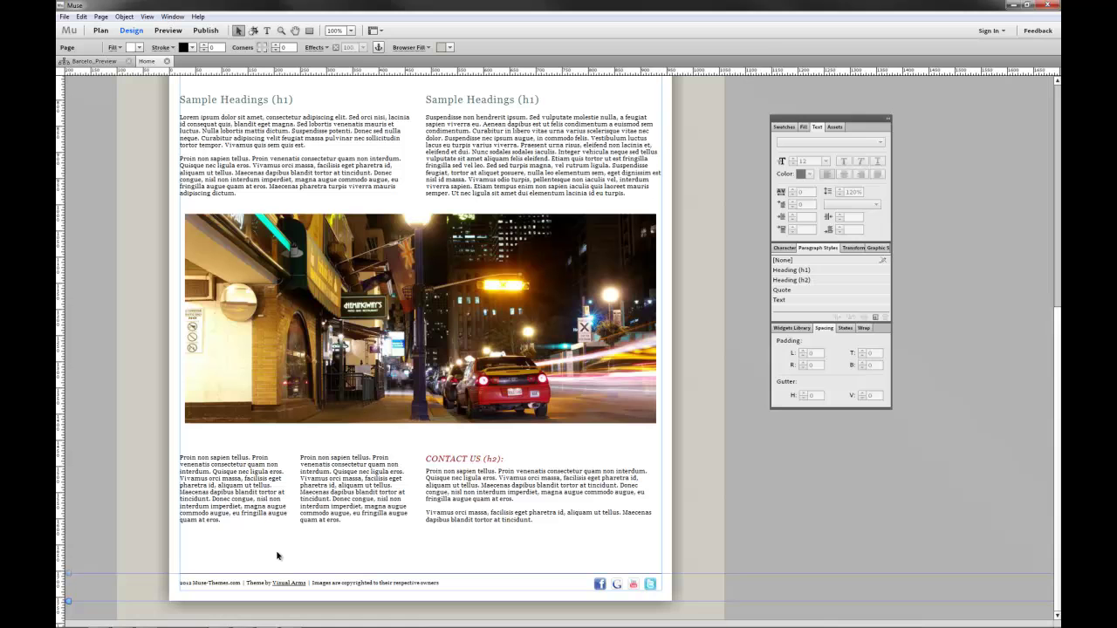
{"action": "left_click", "coordinate": [455, 488]}
{"action": "left_click", "coordinate": [452, 558]}
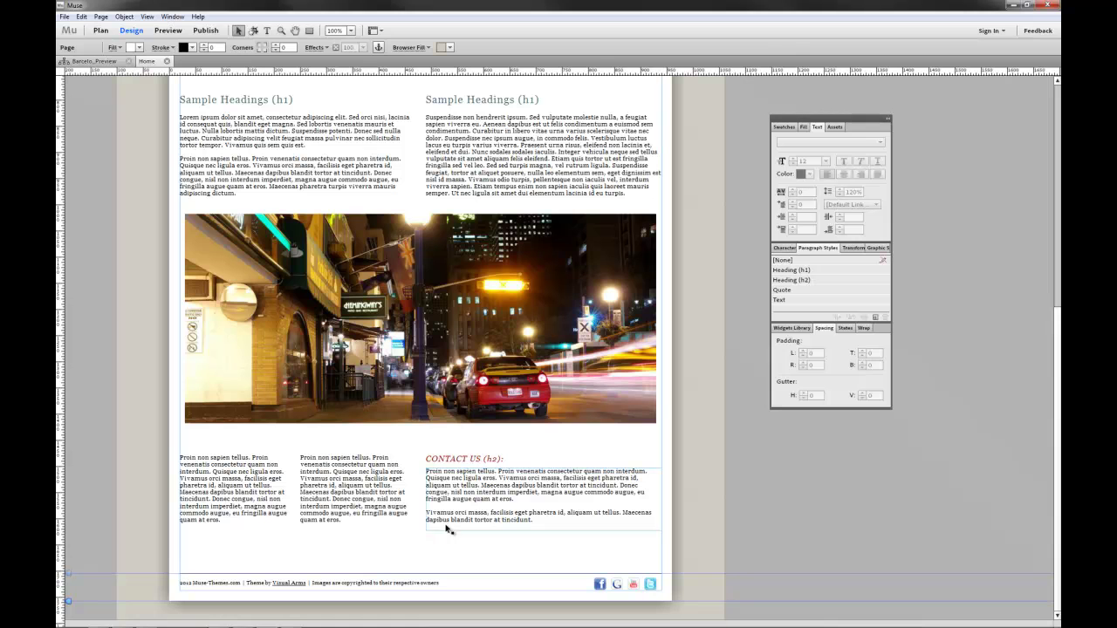
{"action": "left_click", "coordinate": [461, 461]}
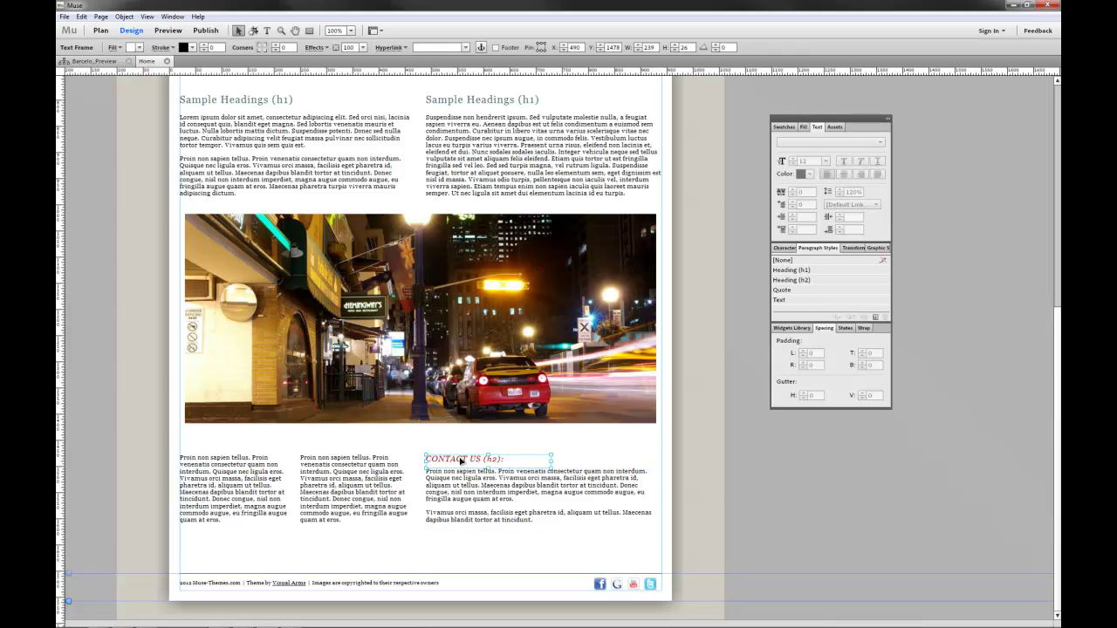
{"action": "left_click", "coordinate": [406, 447]}
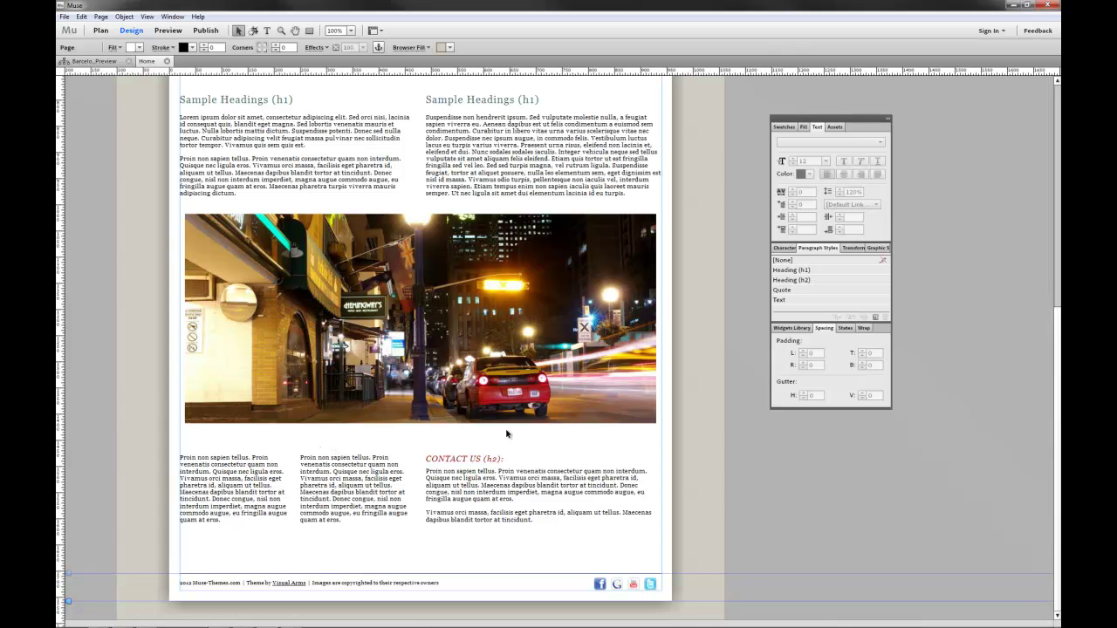
{"action": "scroll", "coordinate": [506, 434], "scroll_direction": "up", "scroll_amount": 8}
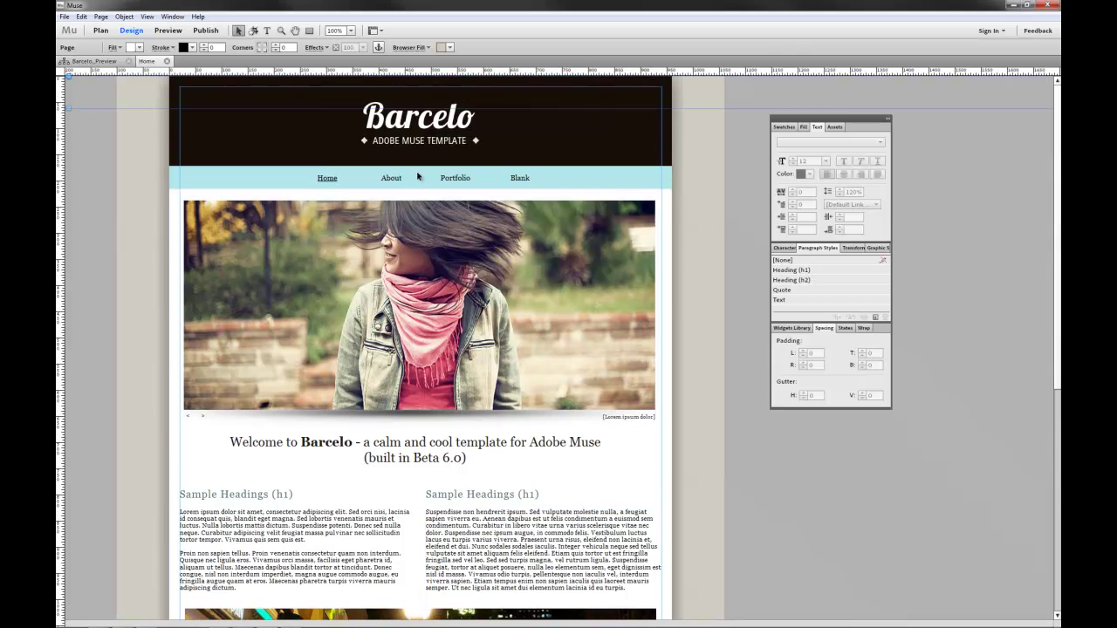